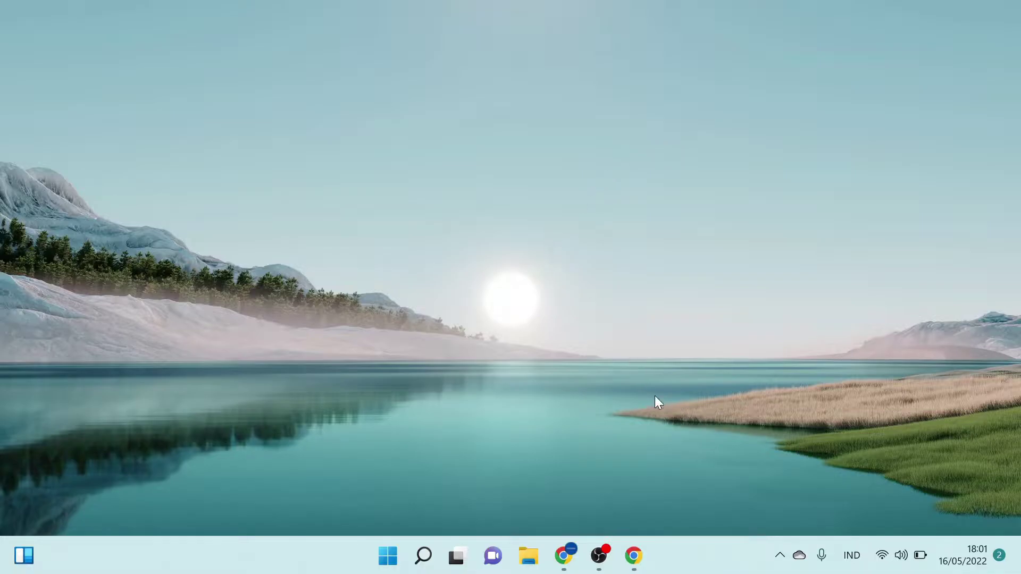
# Search Google for heidi sql and download the combined 32/64 bit HeidiSQL 12.0 installer from the site's Downloads page.
pyautogui.click(633, 558)
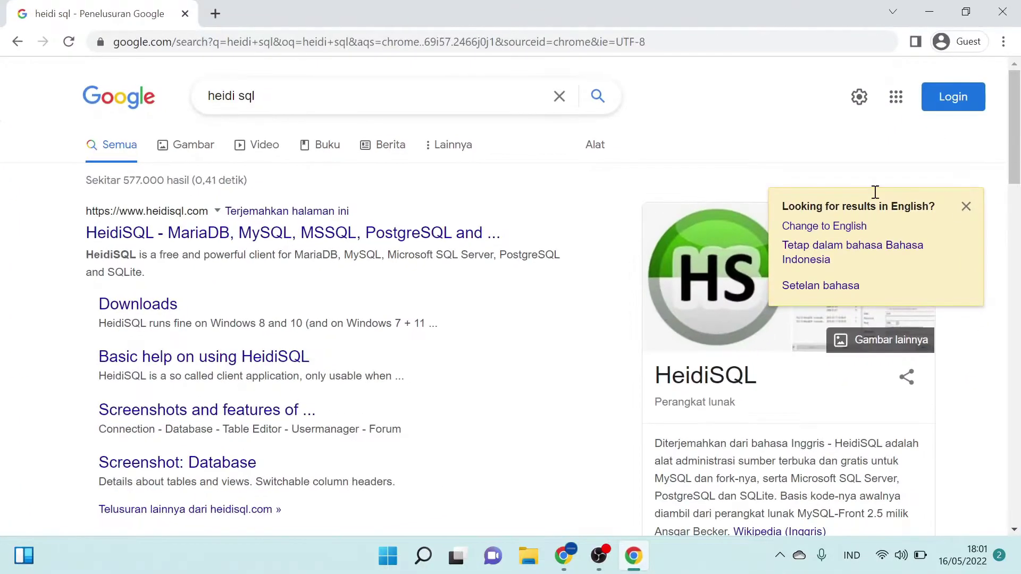
pyautogui.click(596, 97)
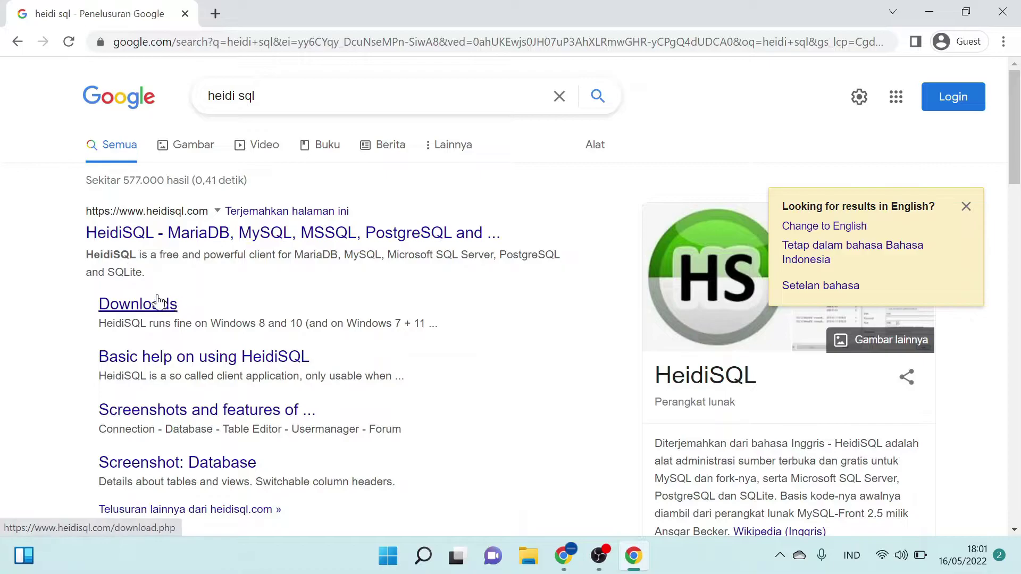
pyautogui.click(139, 305)
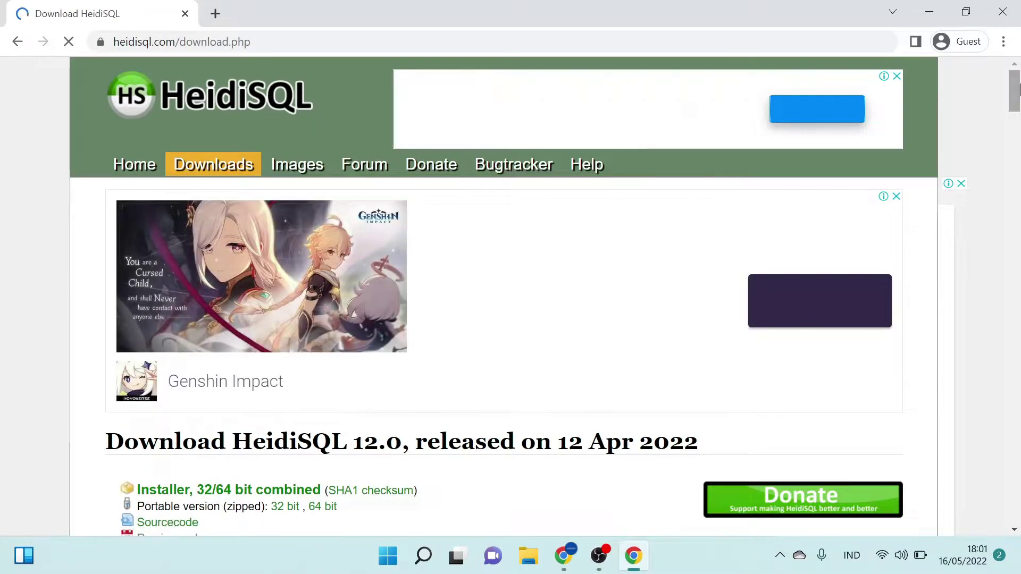
pyautogui.moveTo(1015, 89); pyautogui.dragTo(1016, 122)
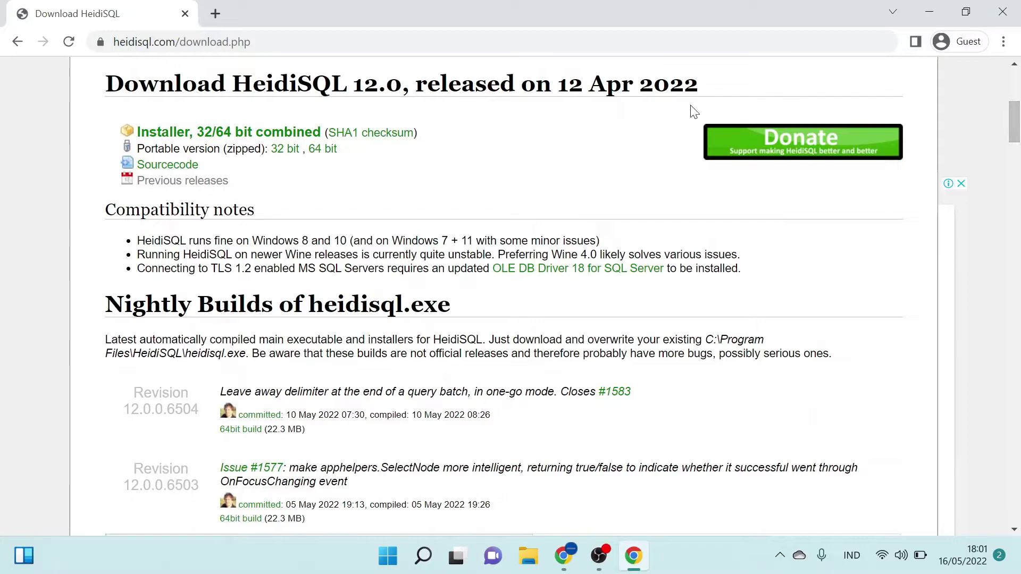
pyautogui.click(179, 135)
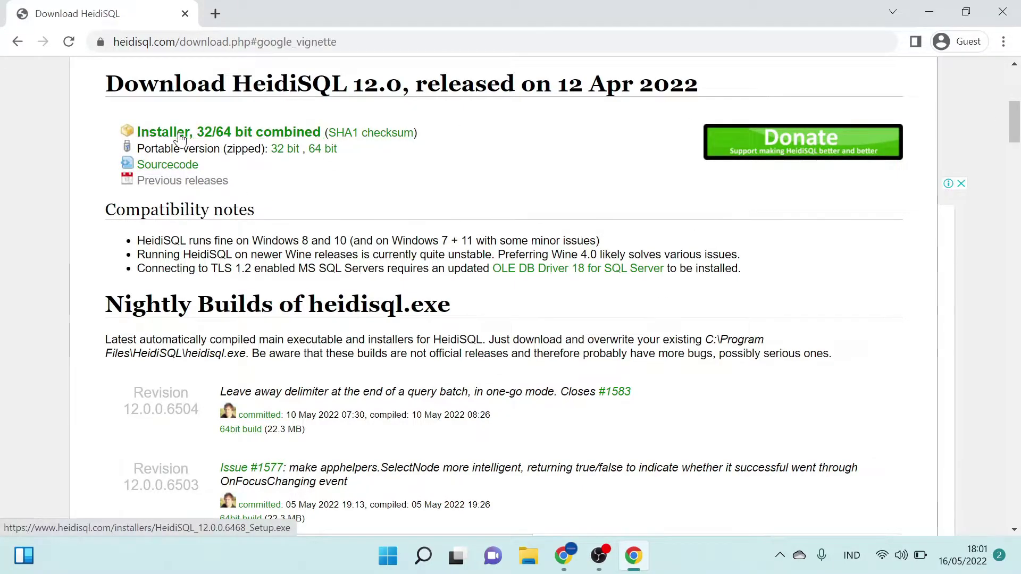
pyautogui.click(556, 361)
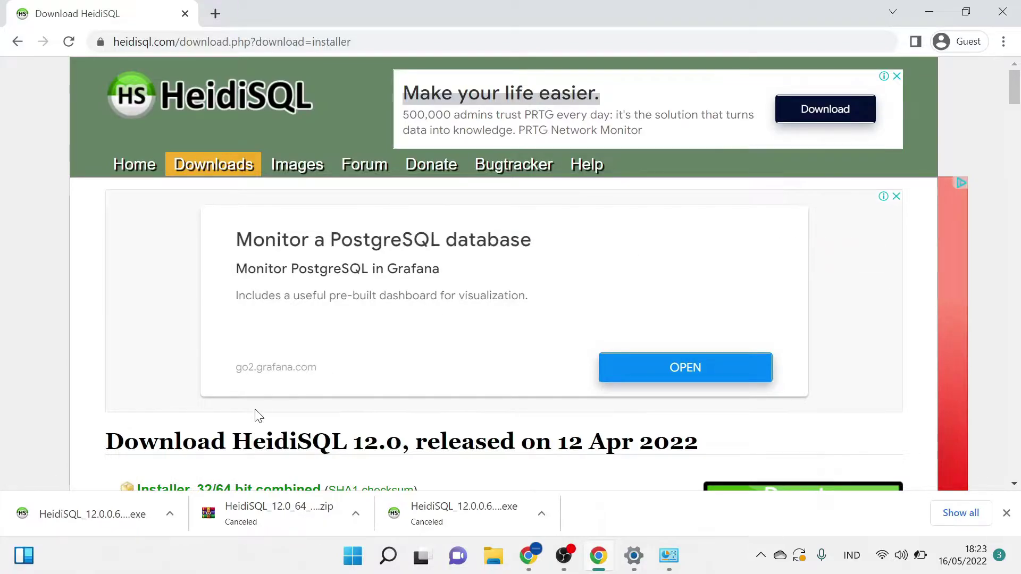
# Run the downloaded HeidiSQL installer, accept the license agreement, keep the default options, and finish with HeidiSQL launched.
pyautogui.click(32, 514)
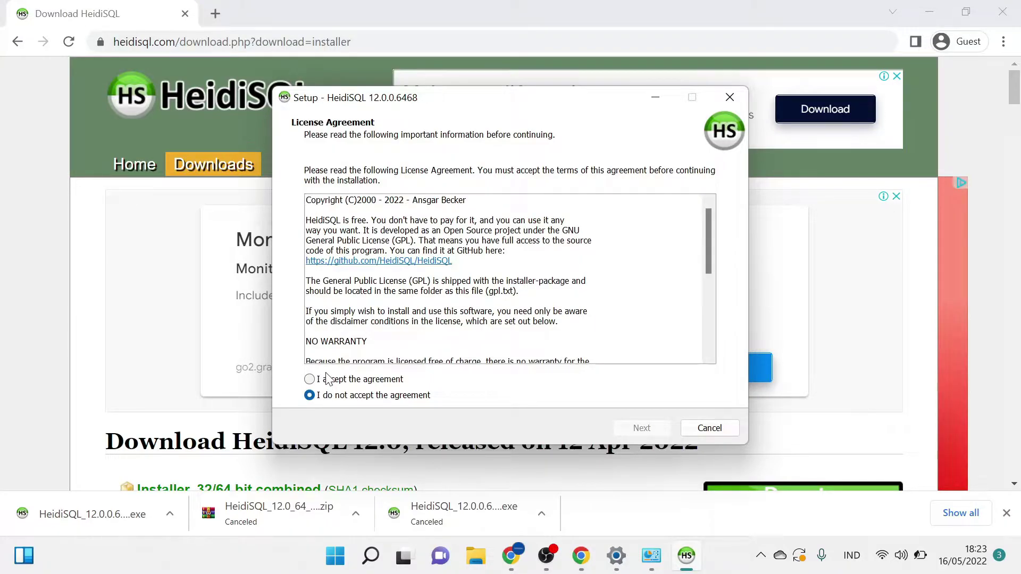
pyautogui.click(309, 379)
pyautogui.click(642, 428)
pyautogui.click(641, 428)
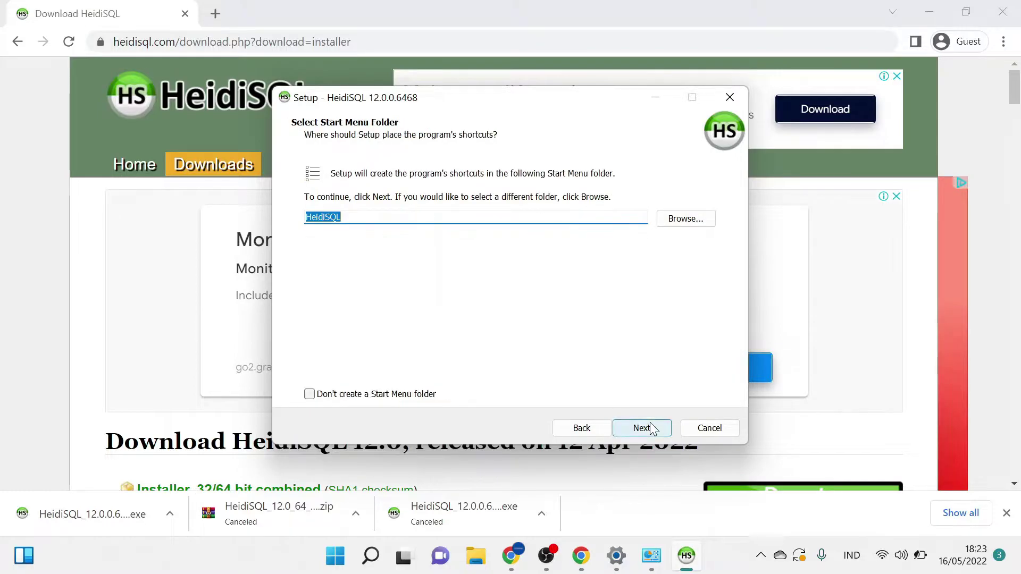
pyautogui.click(643, 427)
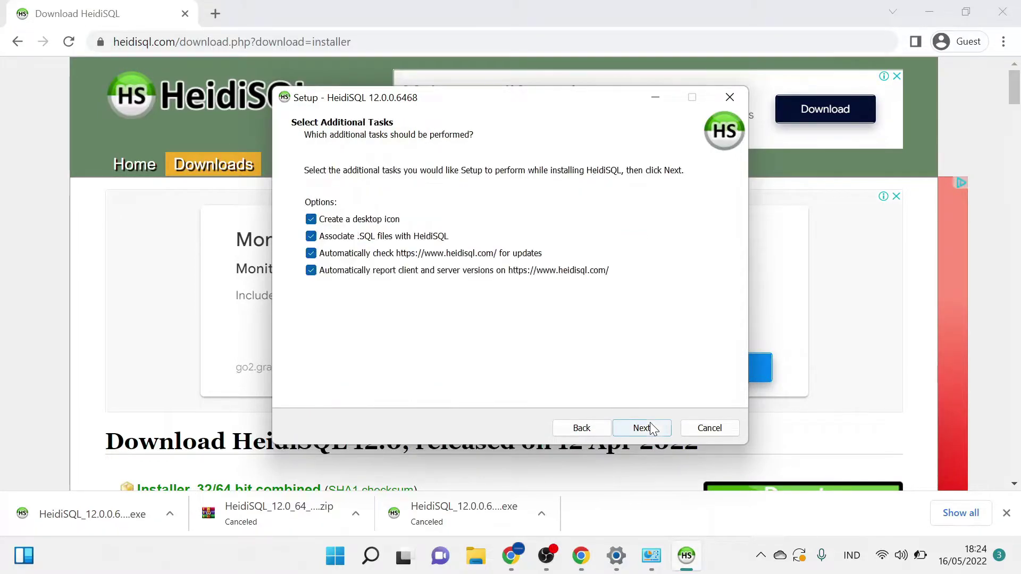
pyautogui.click(641, 428)
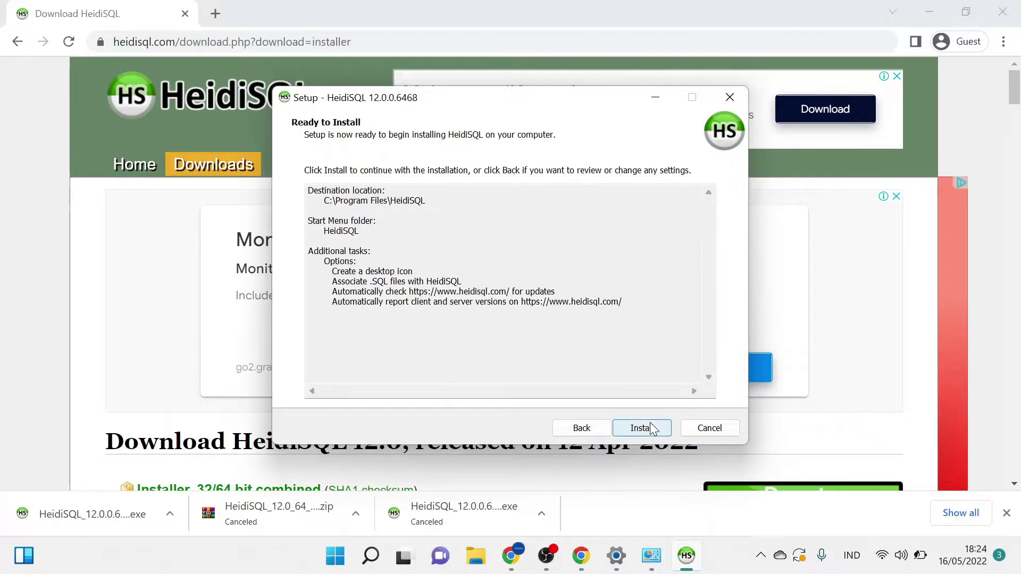
pyautogui.click(652, 428)
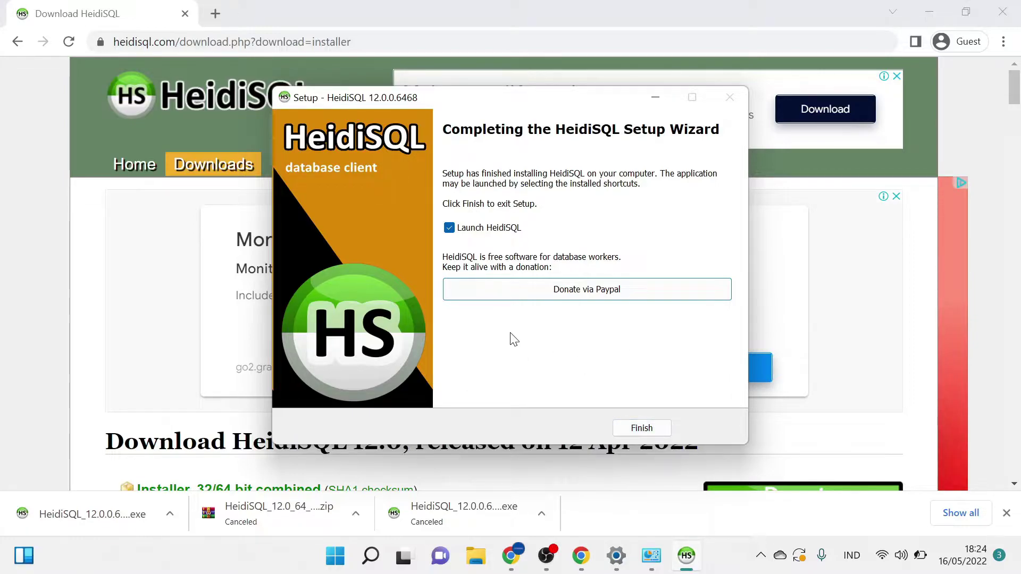
pyautogui.click(642, 430)
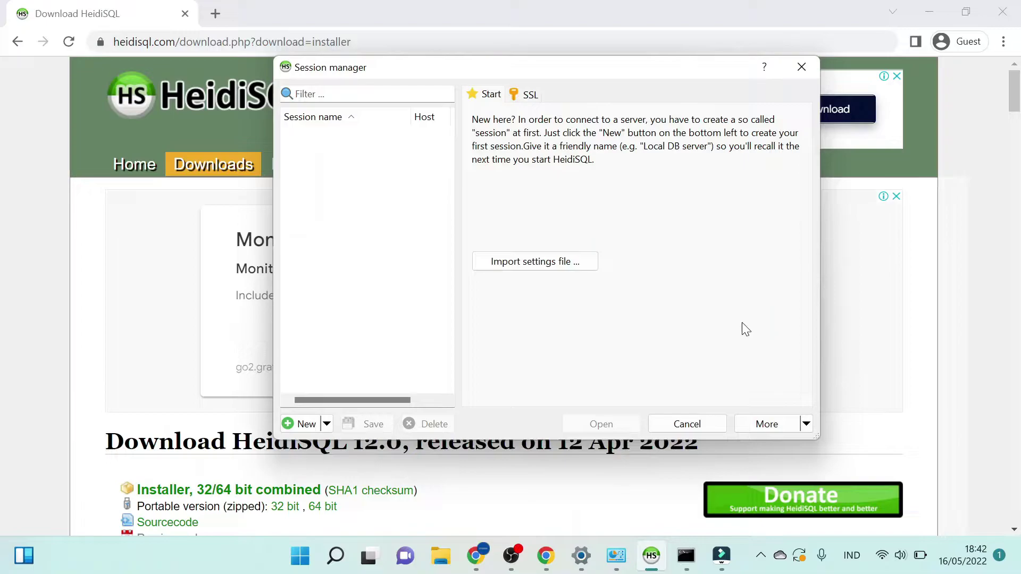
# Switch to the browser and load the address aminz.xyz:2083.
pyautogui.click(281, 42)
pyautogui.write('a')
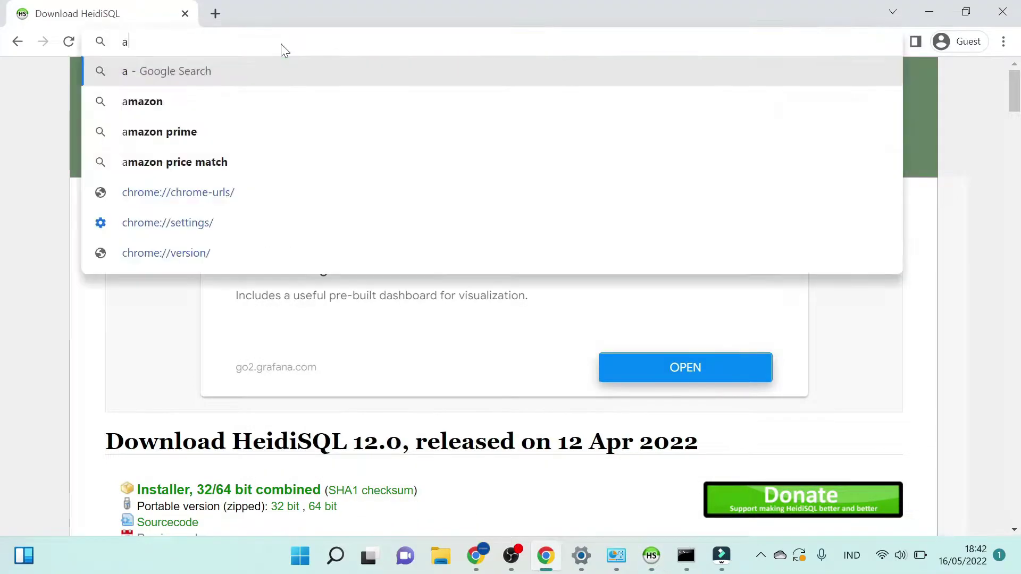
pyautogui.write('minz.xyz:2083')
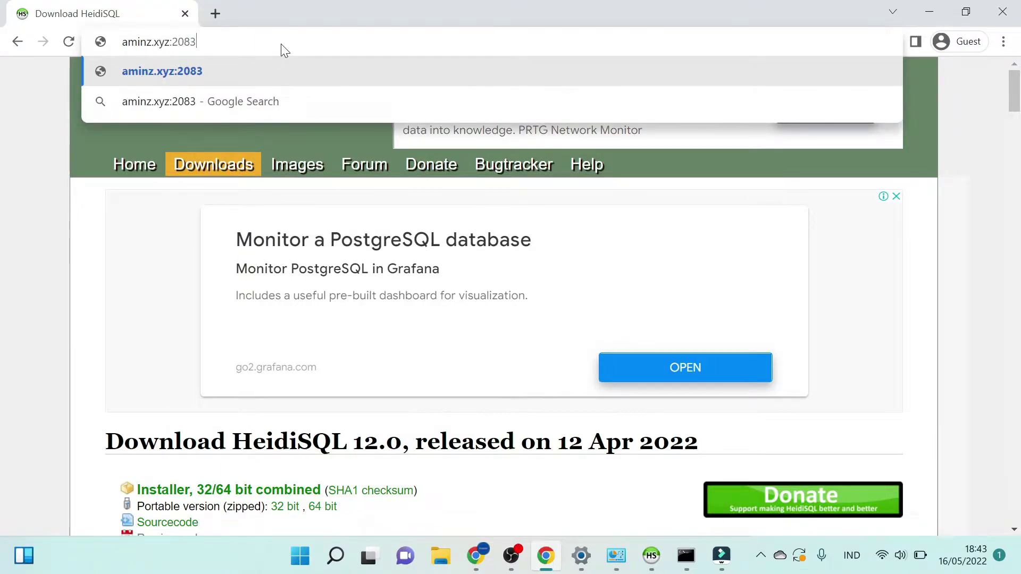
pyautogui.press('Return')
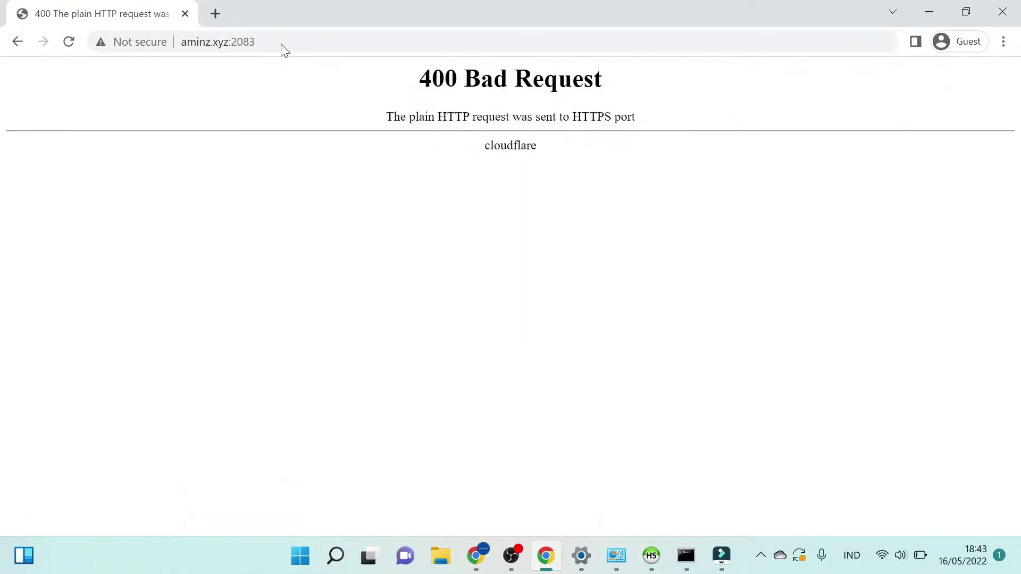
pyautogui.doubleClick(287, 39)
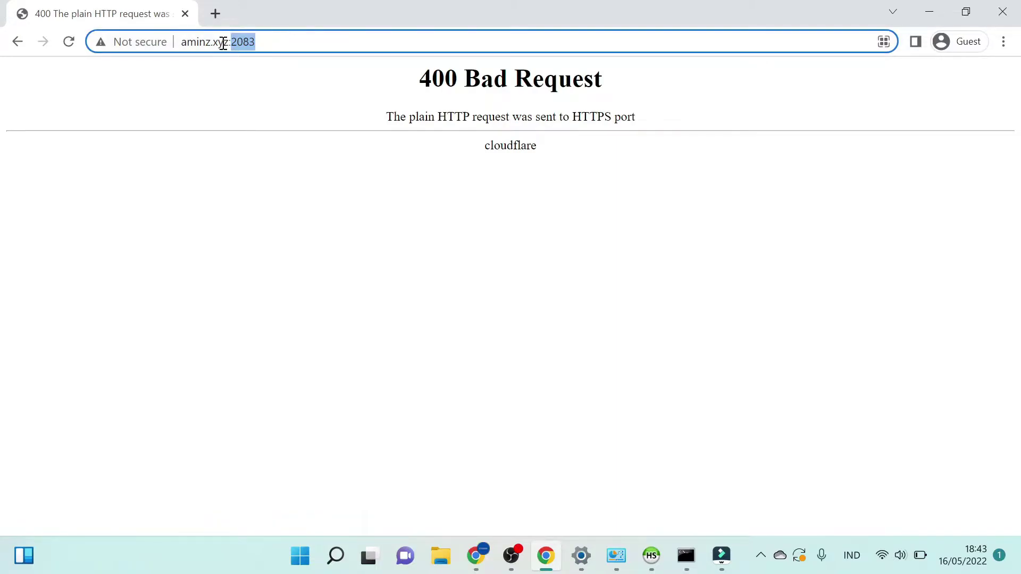
pyautogui.click(170, 43)
pyautogui.click(323, 77)
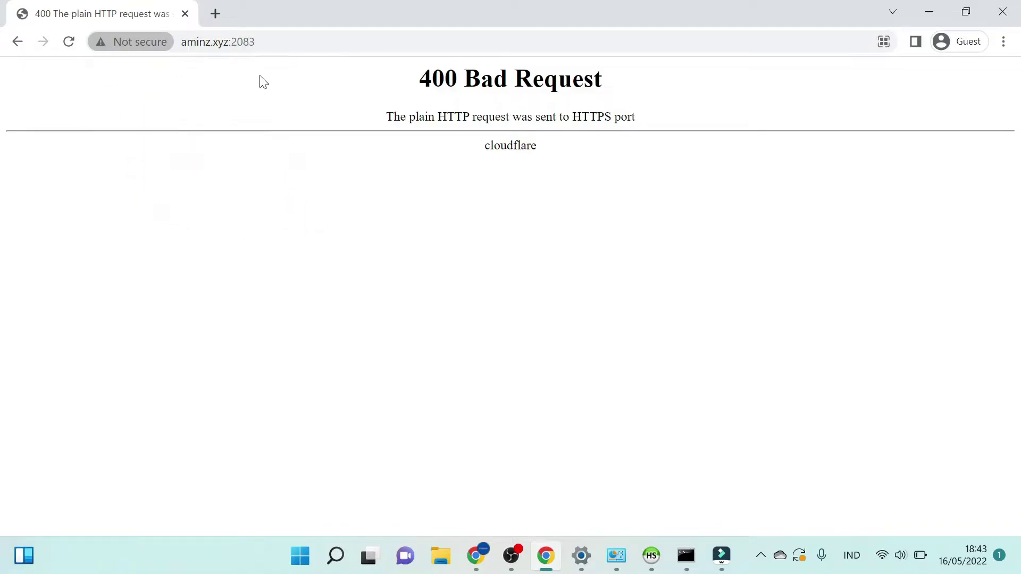
pyautogui.click(185, 45)
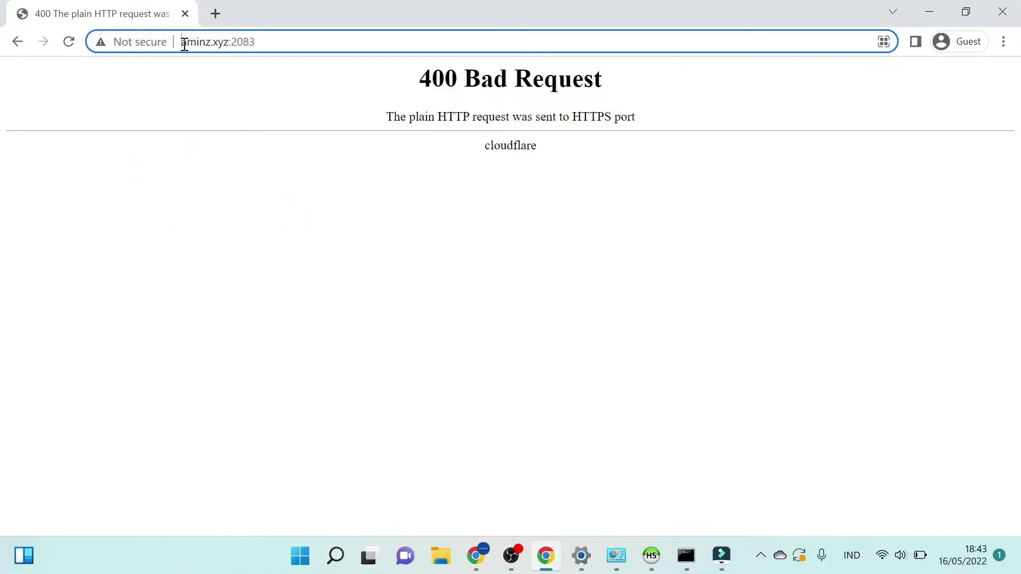
pyautogui.write('https:/')
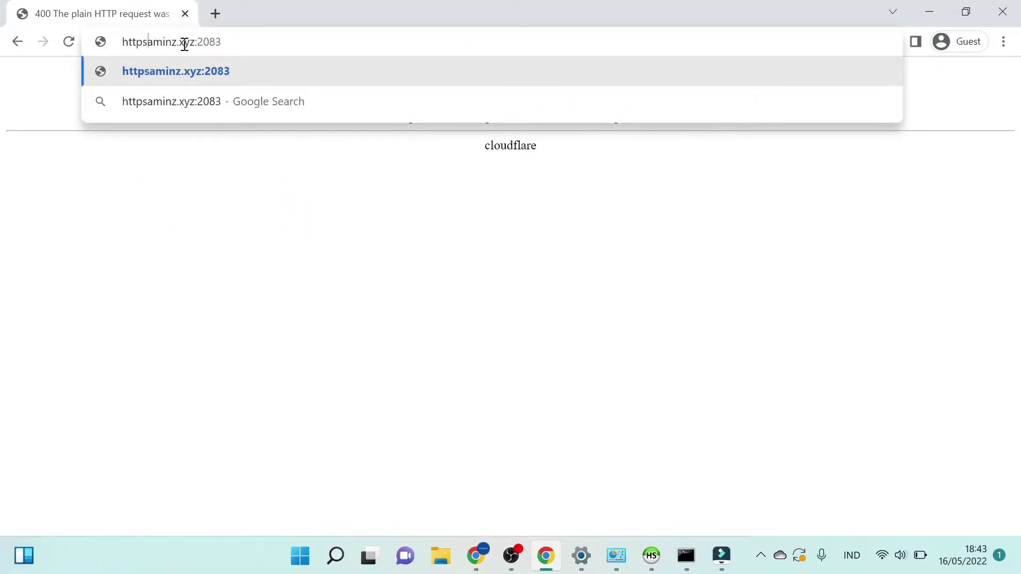
pyautogui.write('/')
pyautogui.press('Return')
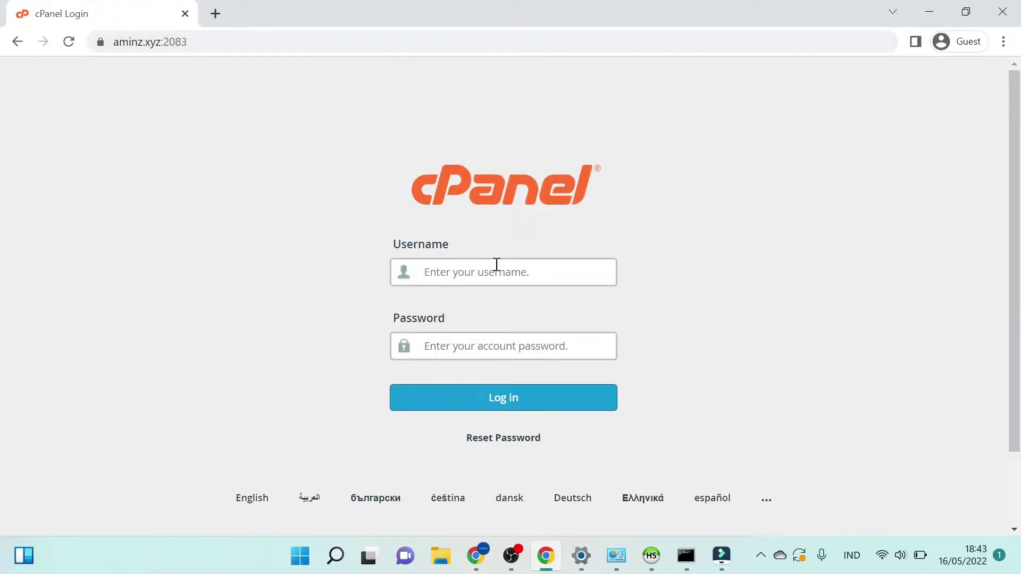
# Log in to cPanel by entering the account username and the account password.
pyautogui.write('aminz')
pyautogui.click(490, 346)
pyautogui.write('•••••')
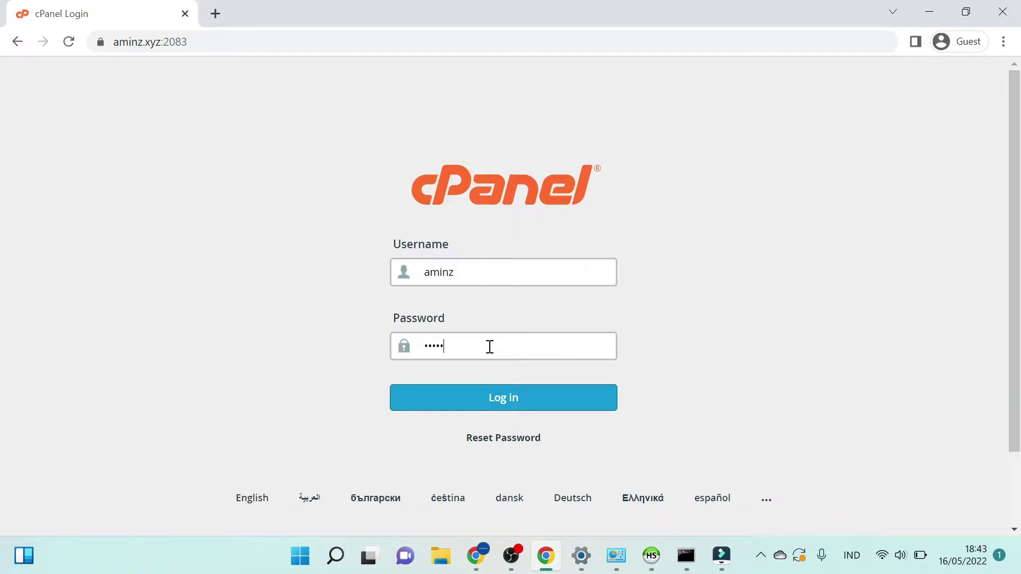
pyautogui.write('•••••')
pyautogui.press('Return')
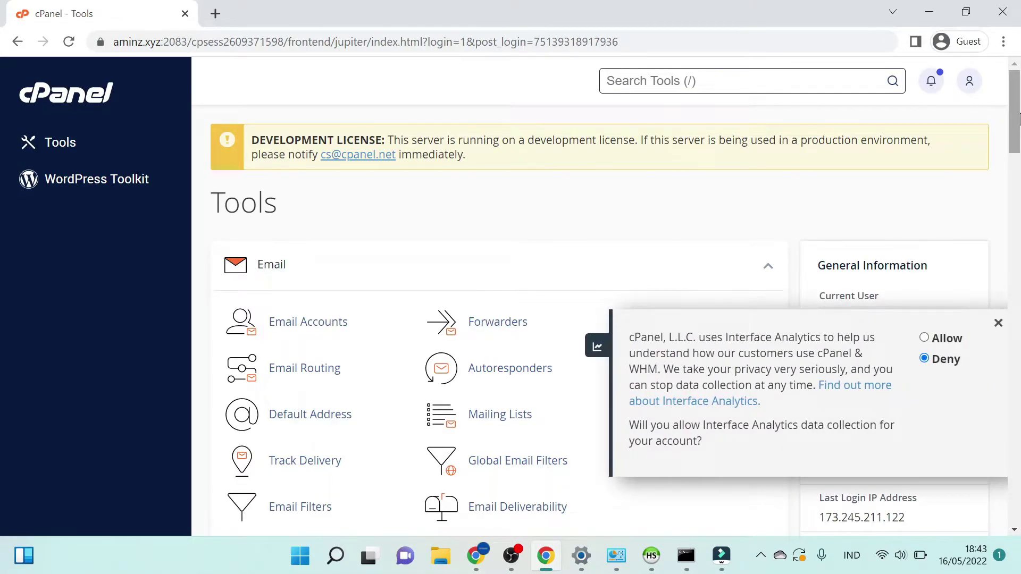
# Dismiss the Interface Analytics notice, search the tools for sql, and open the MySQL Database Wizard.
pyautogui.click(997, 324)
pyautogui.click(801, 84)
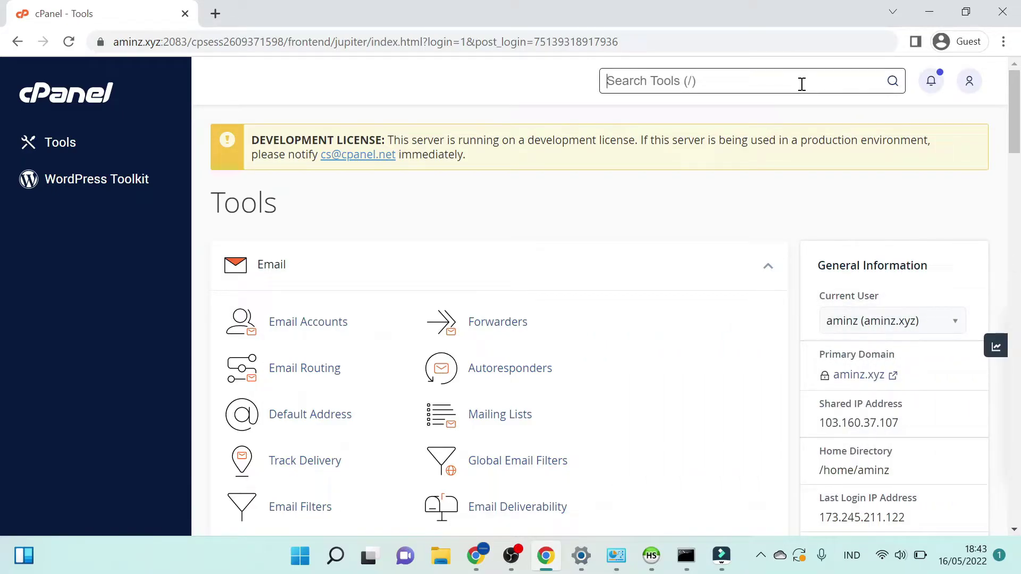
pyautogui.write('sql')
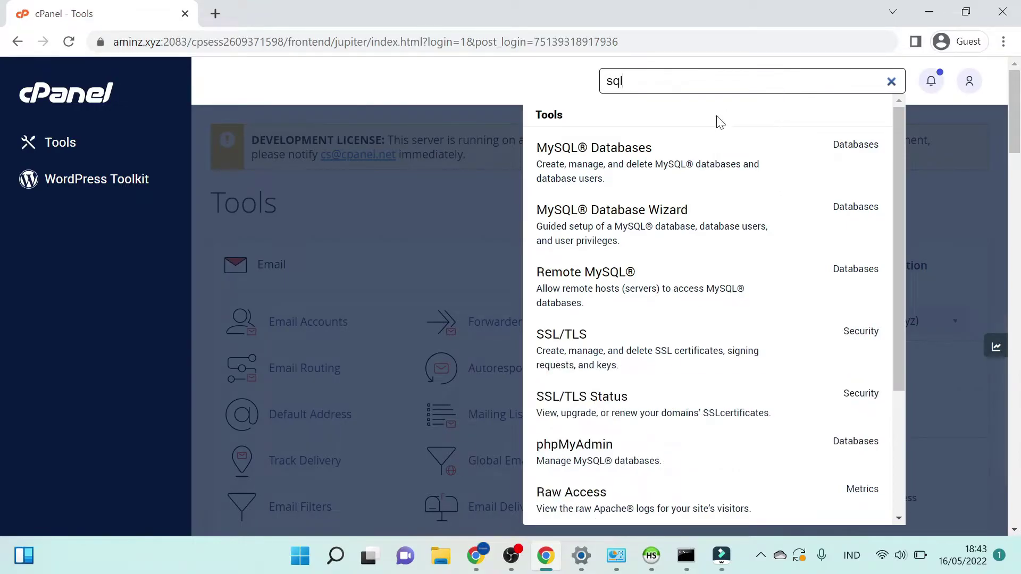
pyautogui.click(631, 223)
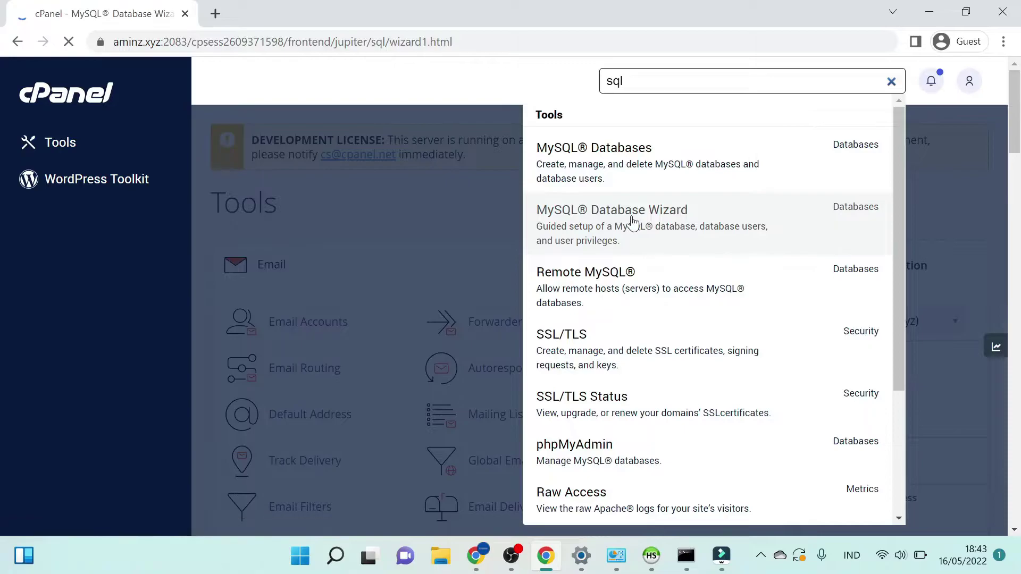
# Create a new database named jet after the account prefix in the wizard's first step.
pyautogui.scroll(-1, 872, 224)
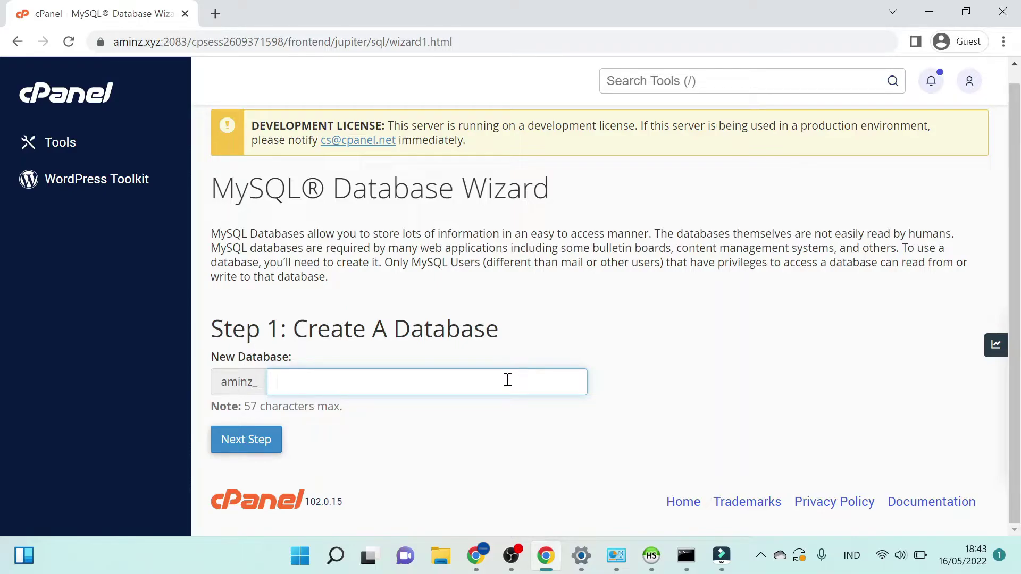
pyautogui.write('jet')
pyautogui.click(247, 445)
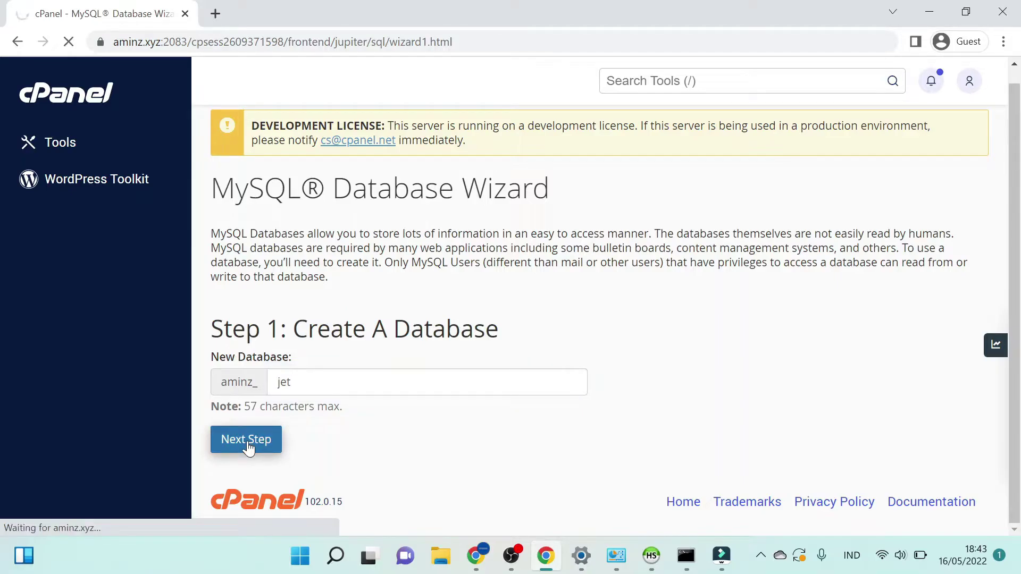
# Create a database user named jet after the account prefix, entering and repeating the user's password.
pyautogui.write('jet')
pyautogui.click(406, 430)
pyautogui.write('••••••')
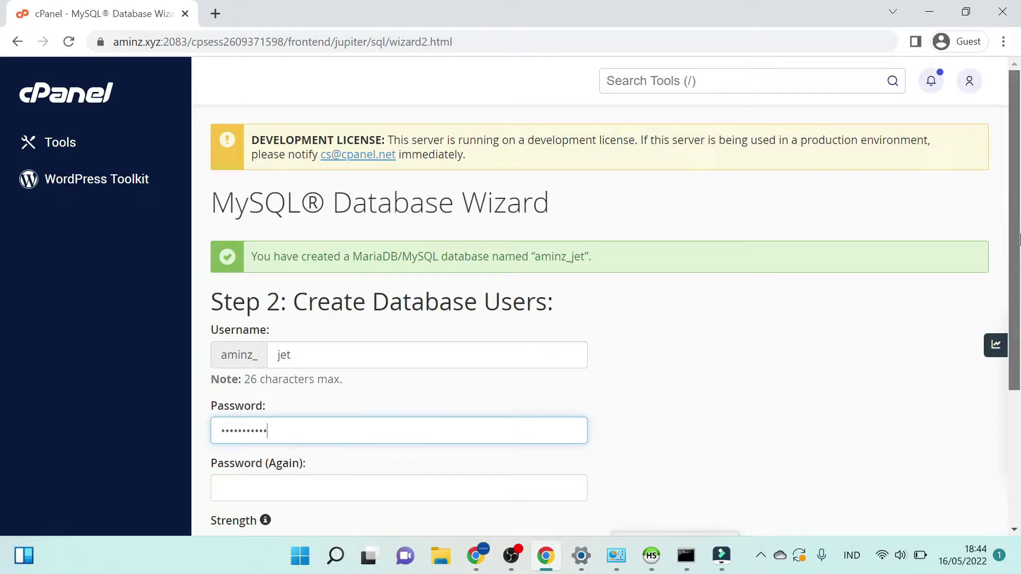
pyautogui.scroll(-3, 965, 346)
pyautogui.click(435, 330)
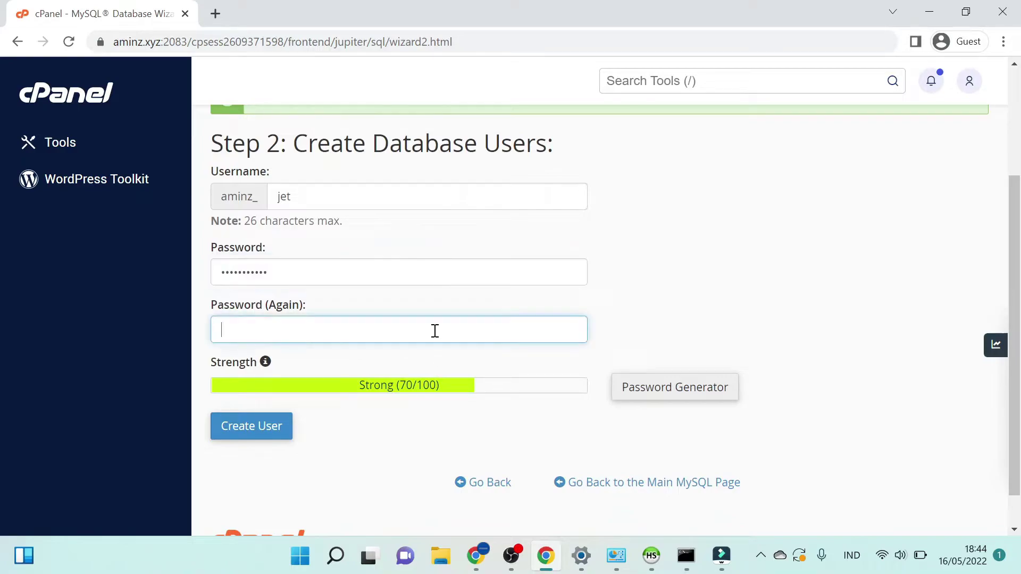
pyautogui.write('•••••••••')
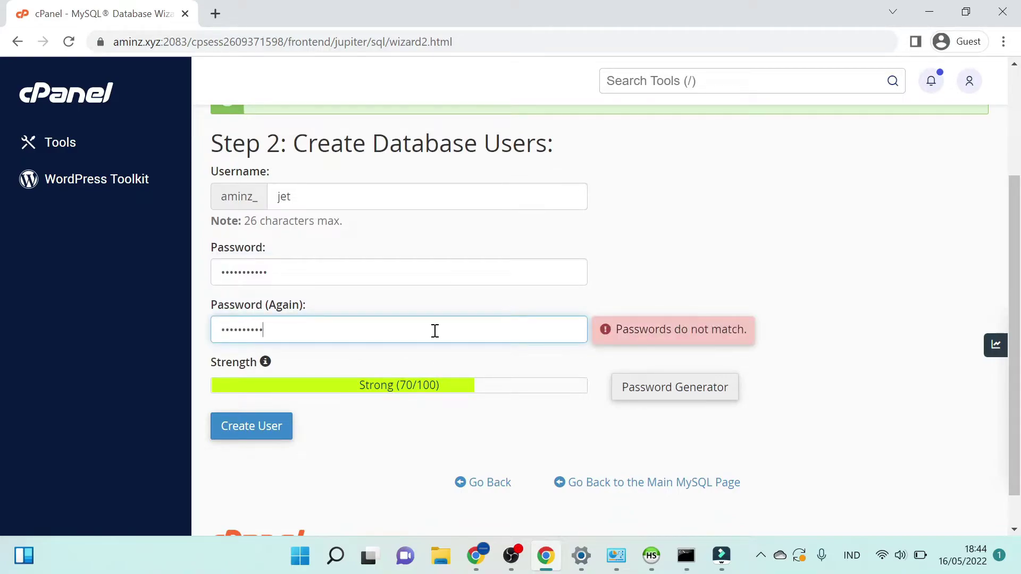
pyautogui.write('••')
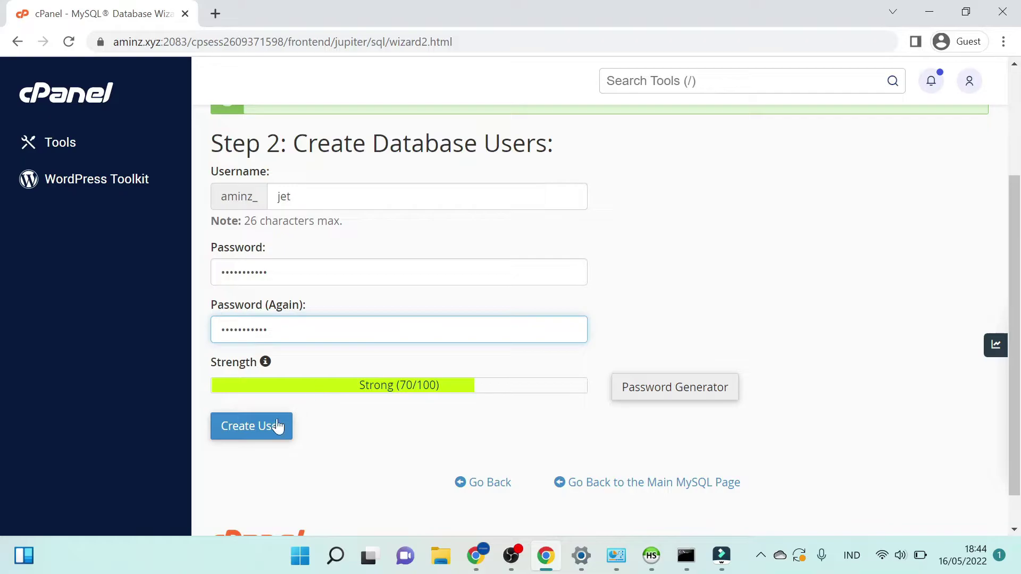
pyautogui.click(260, 438)
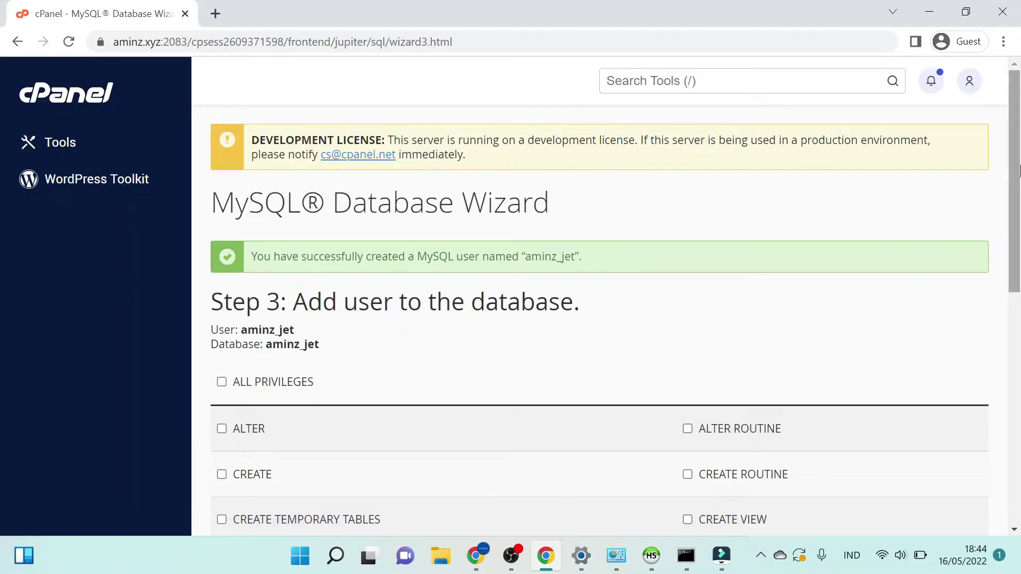
# Grant the new user ALL PRIVILEGES on the jet database and apply the changes.
pyautogui.scroll(-3, 468, 214)
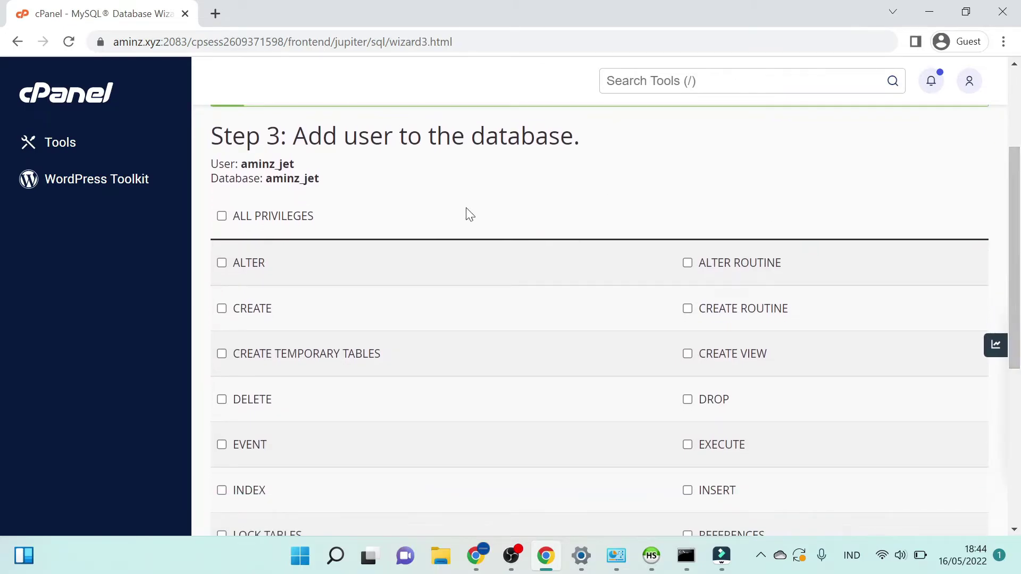
pyautogui.click(222, 216)
pyautogui.moveTo(1018, 223); pyautogui.dragTo(998, 425)
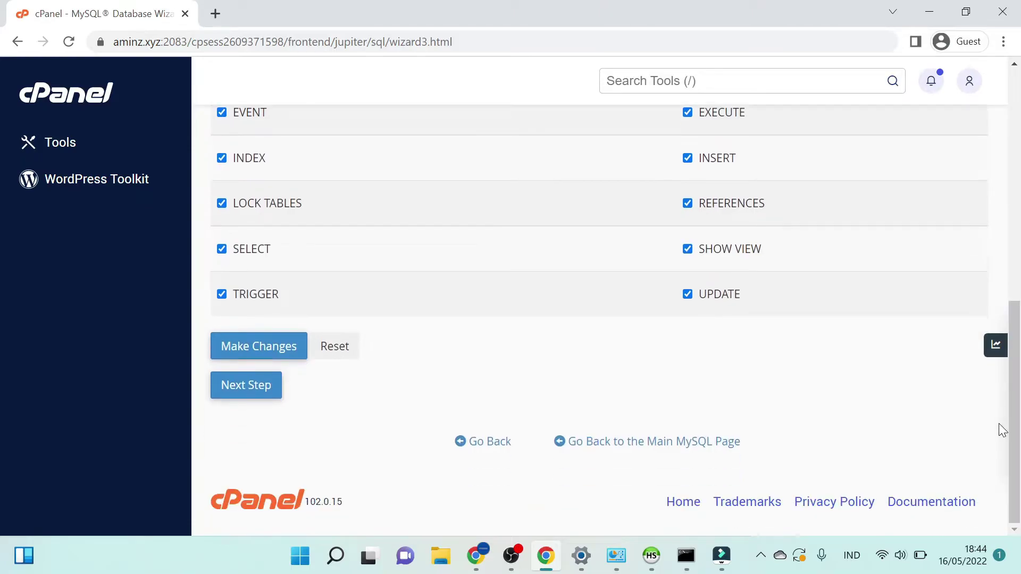
pyautogui.click(249, 360)
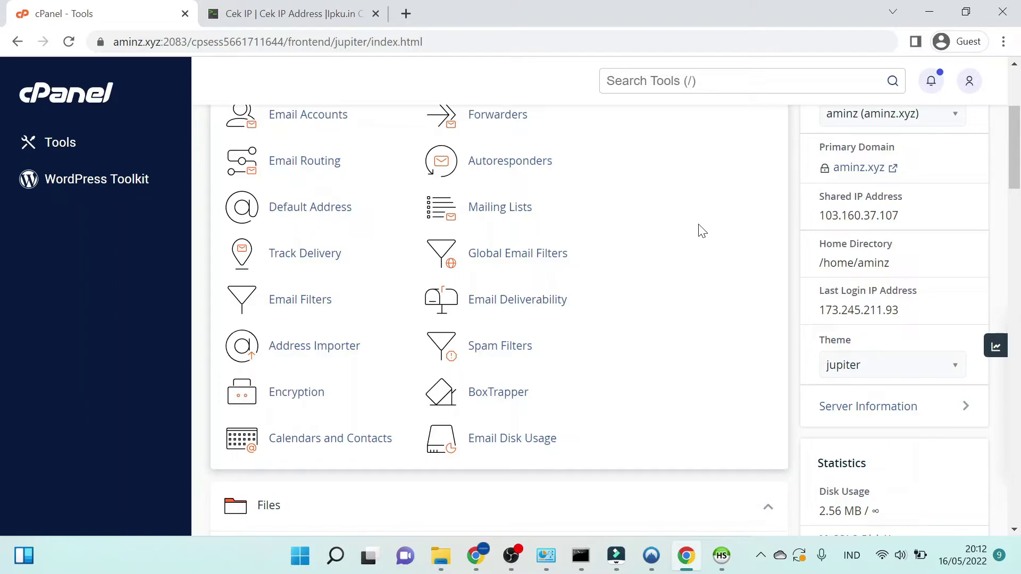
# Check the HeidiSQL session manager, switch to the ipku.in page in the browser, reload it, and copy the public IP address.
pyautogui.click(722, 555)
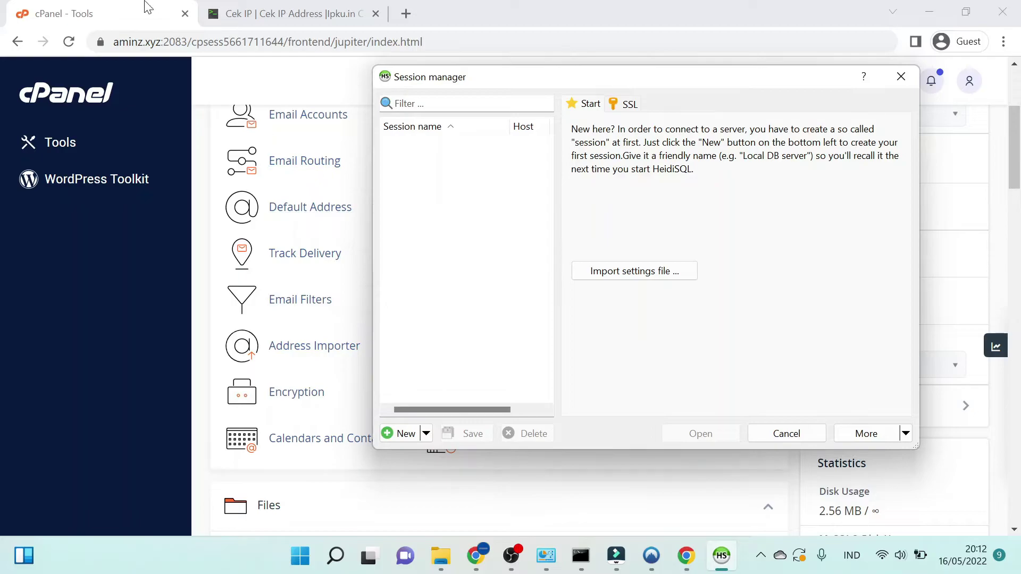
pyautogui.click(280, 15)
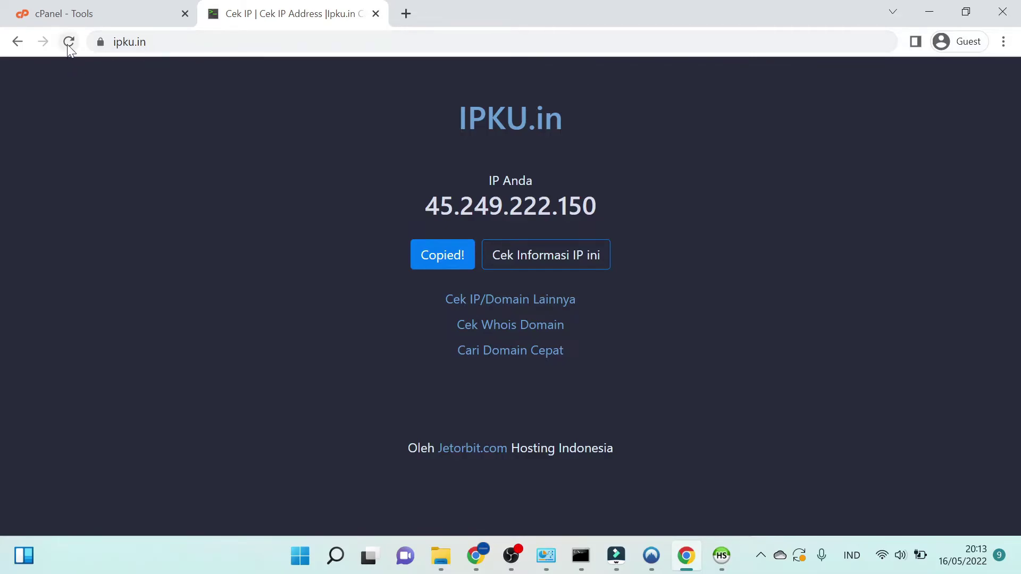
pyautogui.click(183, 44)
pyautogui.press('Return')
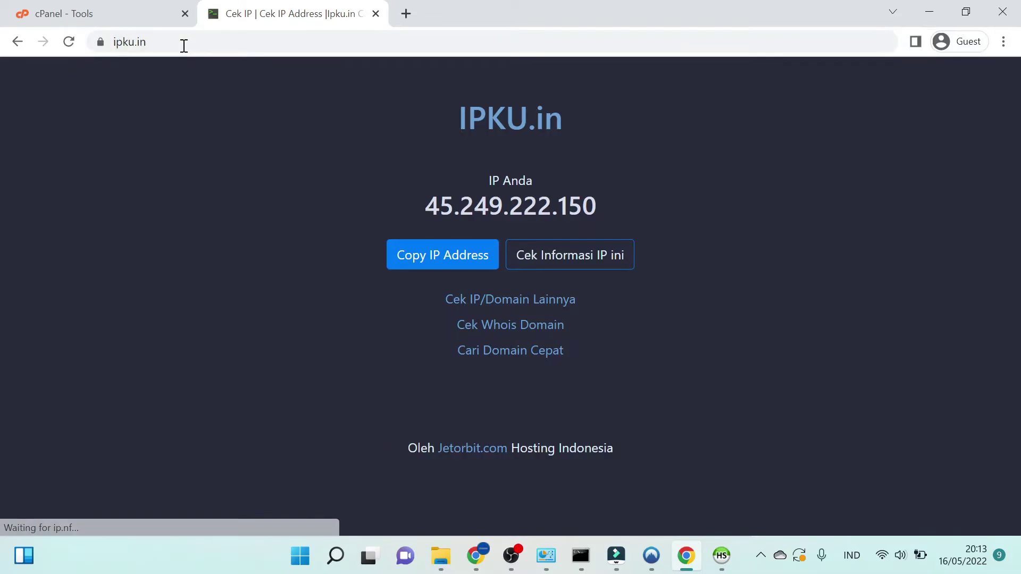
pyautogui.click(449, 262)
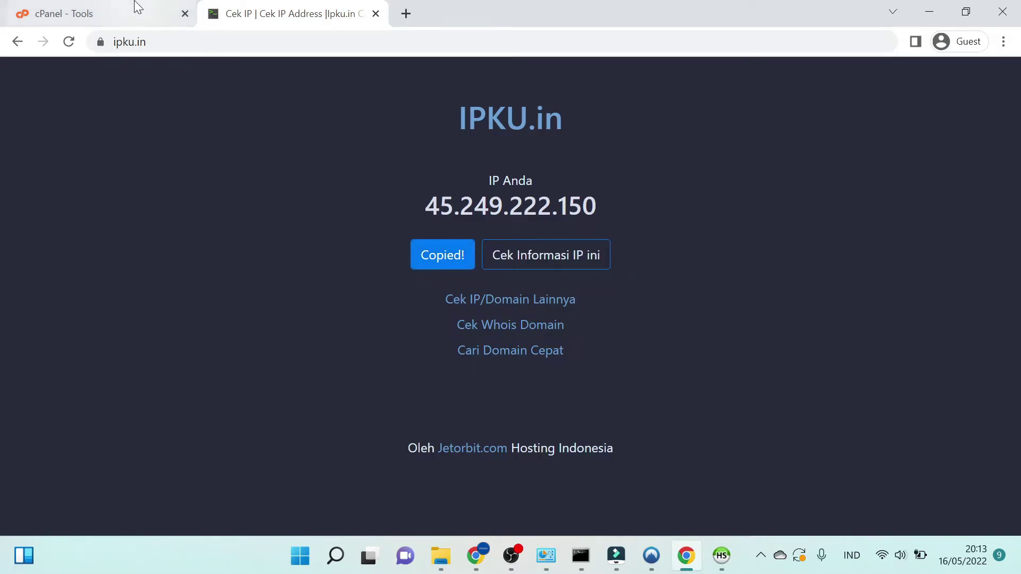
# Search the cPanel tools for rem, open Remote MySQL, and add 45.249.222.150 as an access host.
pyautogui.click(137, 7)
pyautogui.click(633, 83)
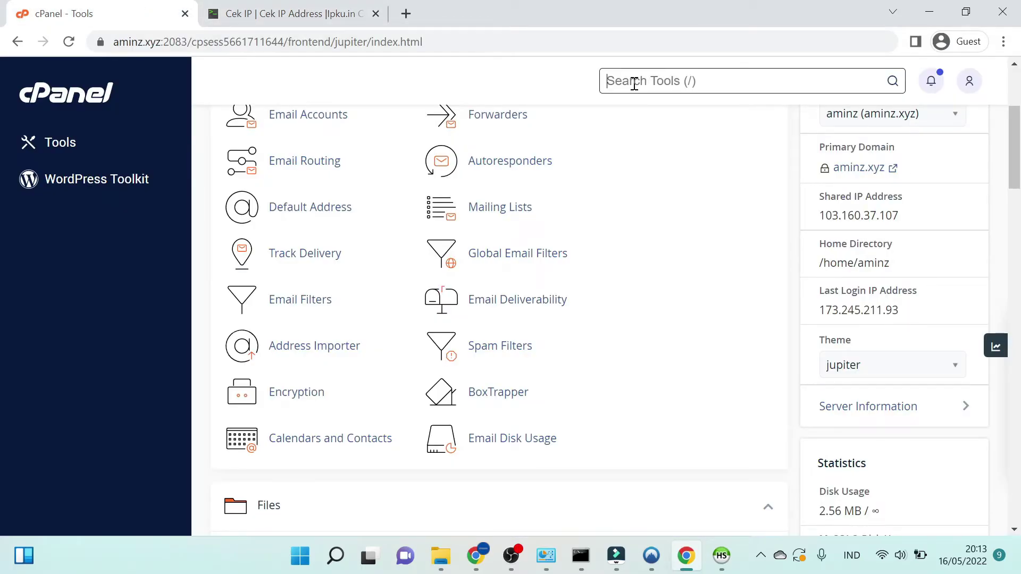
pyautogui.write('rem')
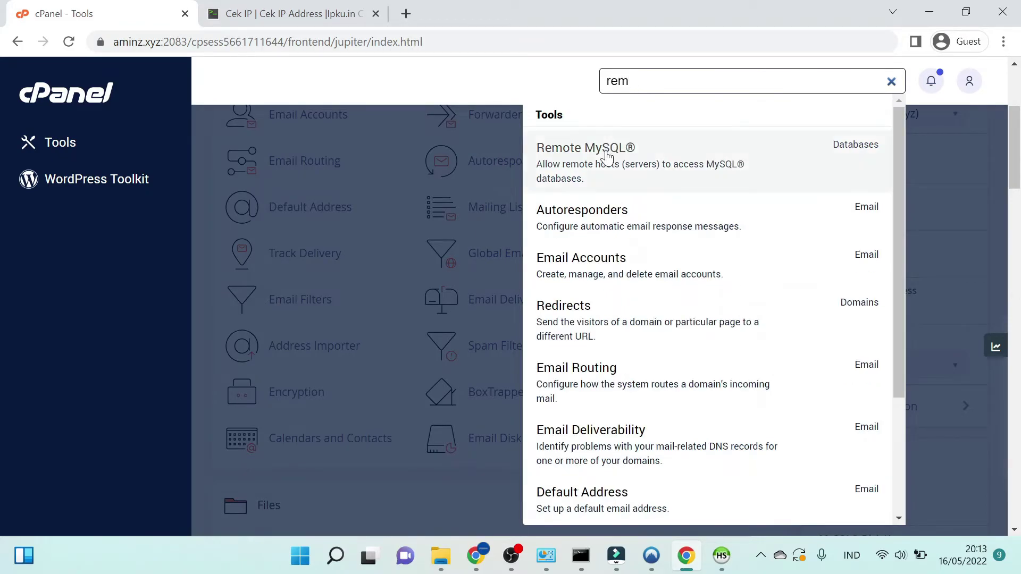
pyautogui.click(608, 157)
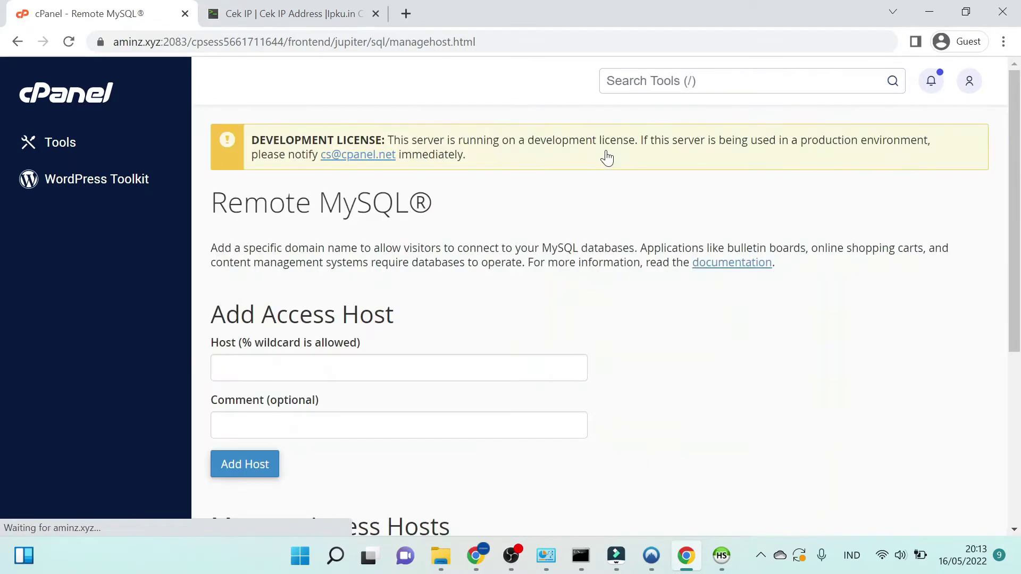
pyautogui.click(355, 370)
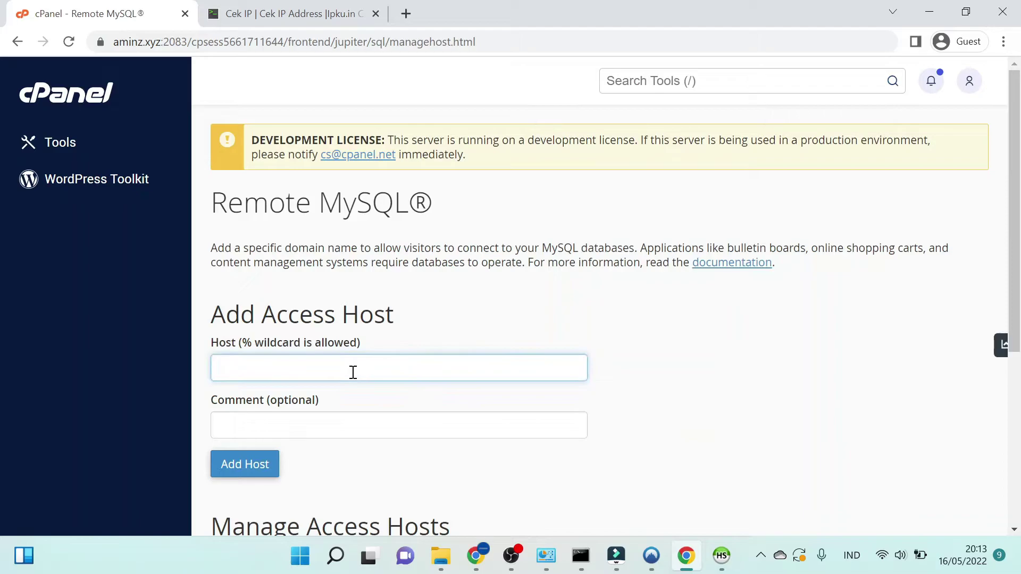
pyautogui.hotkey('ctrl', 'v')
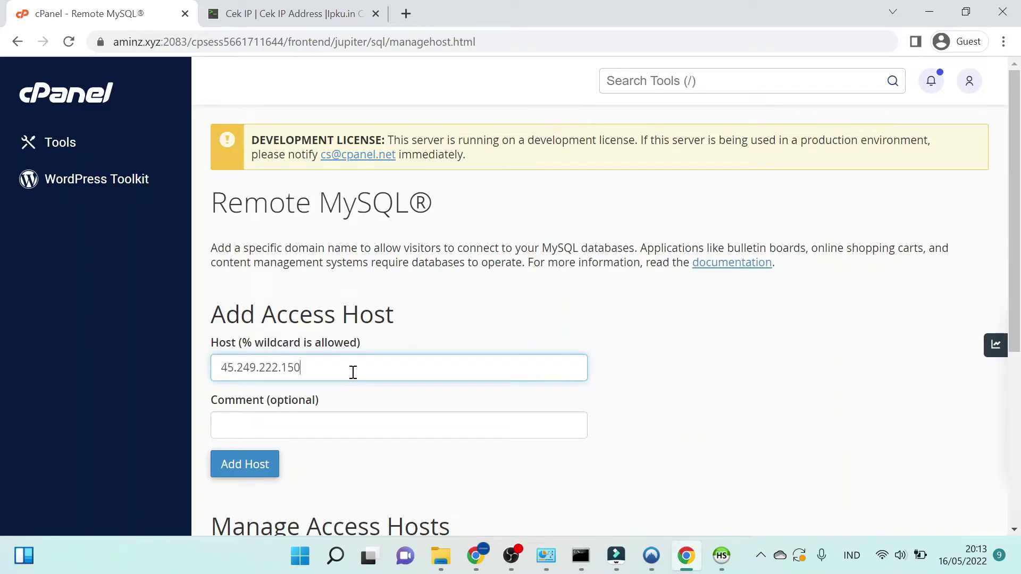
pyautogui.click(249, 473)
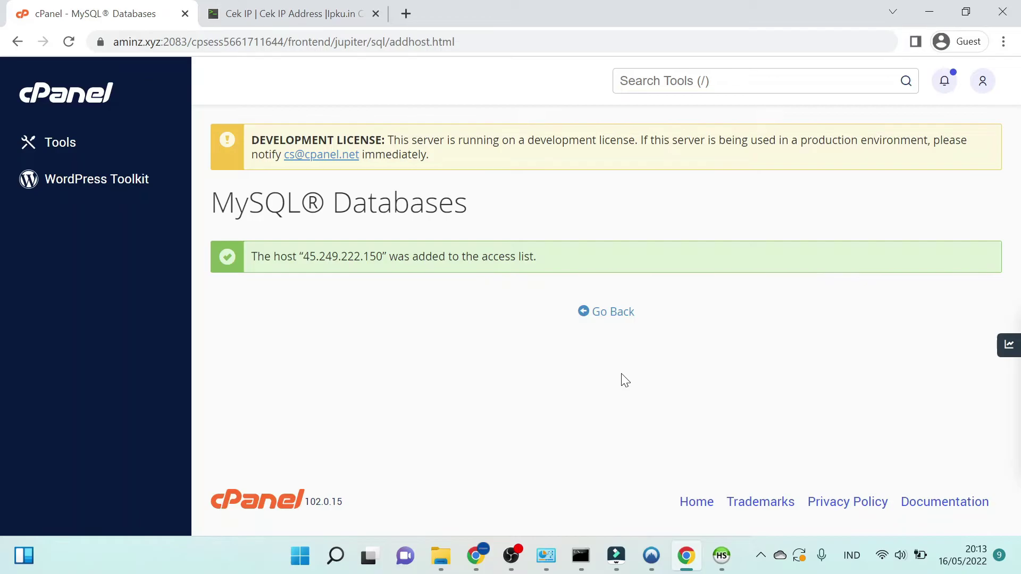
# Switch to HeidiSQL and create a new session with its default name in the session manager.
pyautogui.click(721, 556)
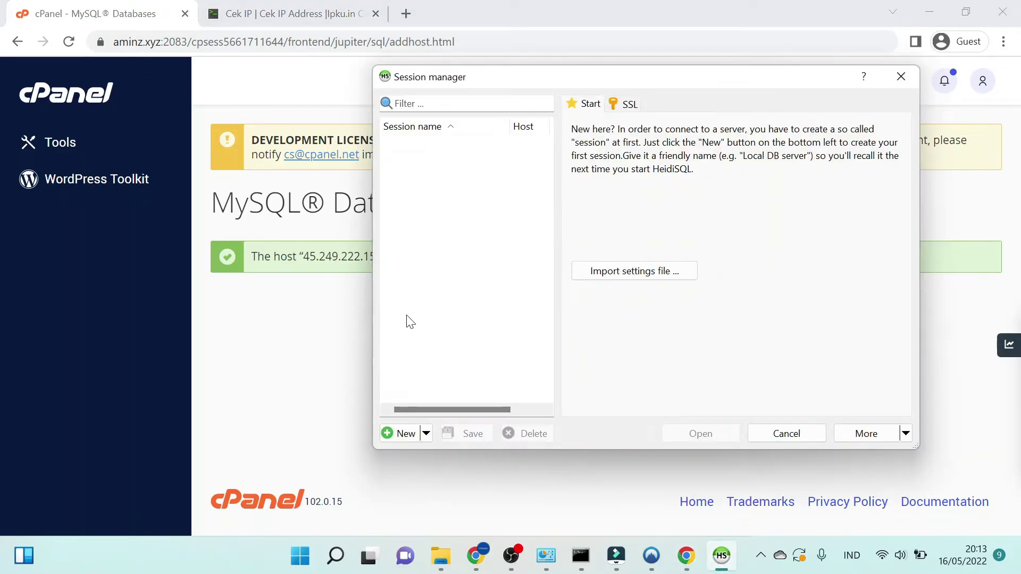
pyautogui.click(400, 432)
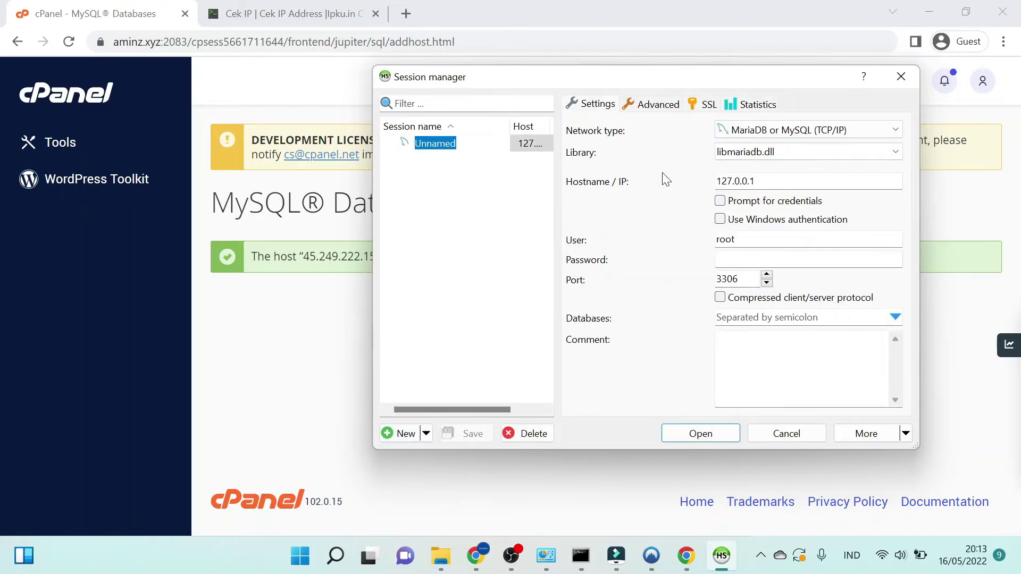
pyautogui.click(764, 184)
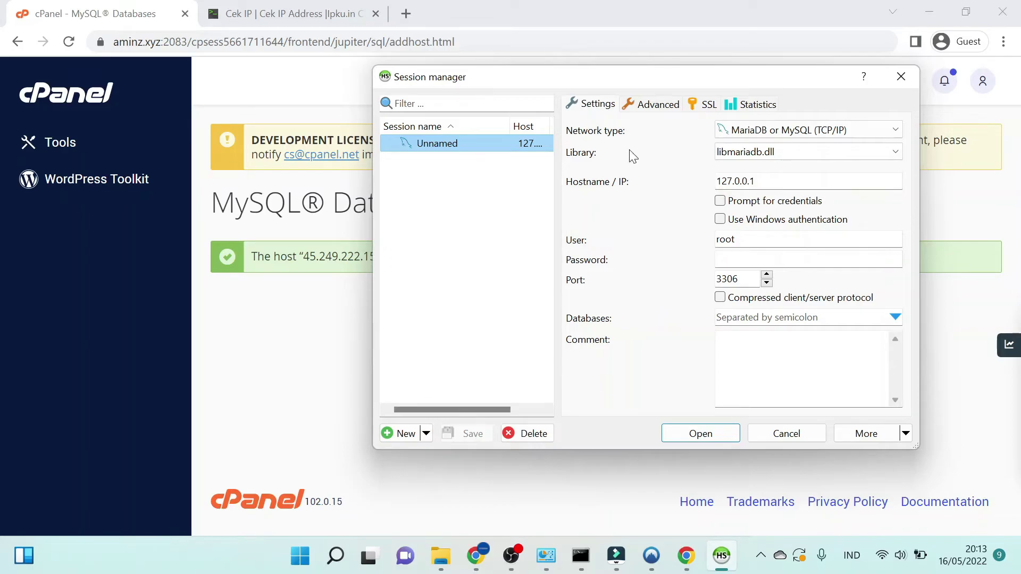
# Copy the Shared IP Address from the cPanel home page and set the HeidiSQL session's hostname to 103.160.37.107.
pyautogui.click(97, 98)
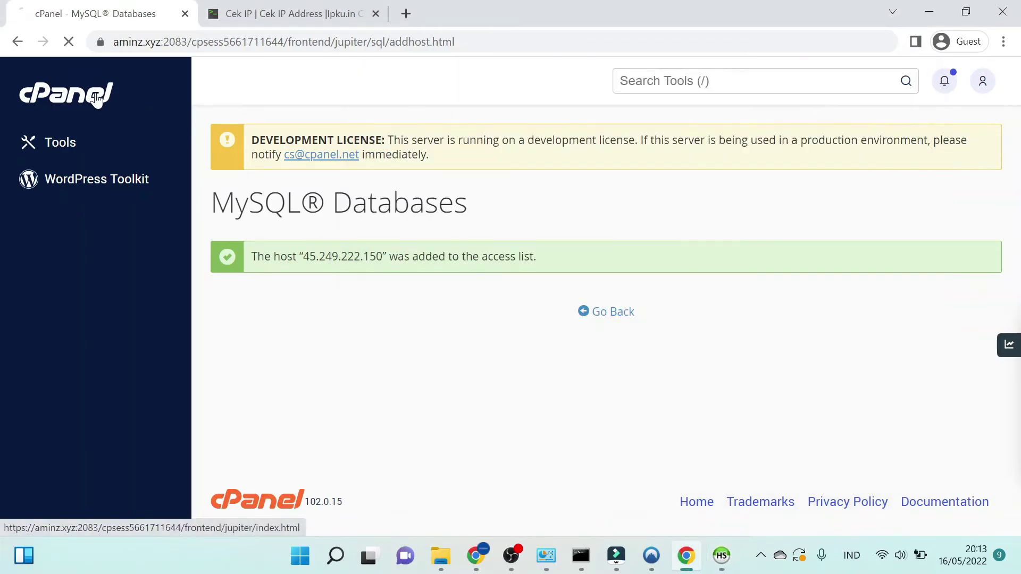
pyautogui.moveTo(1019, 116); pyautogui.dragTo(1002, 156)
pyautogui.moveTo(906, 278); pyautogui.dragTo(821, 270)
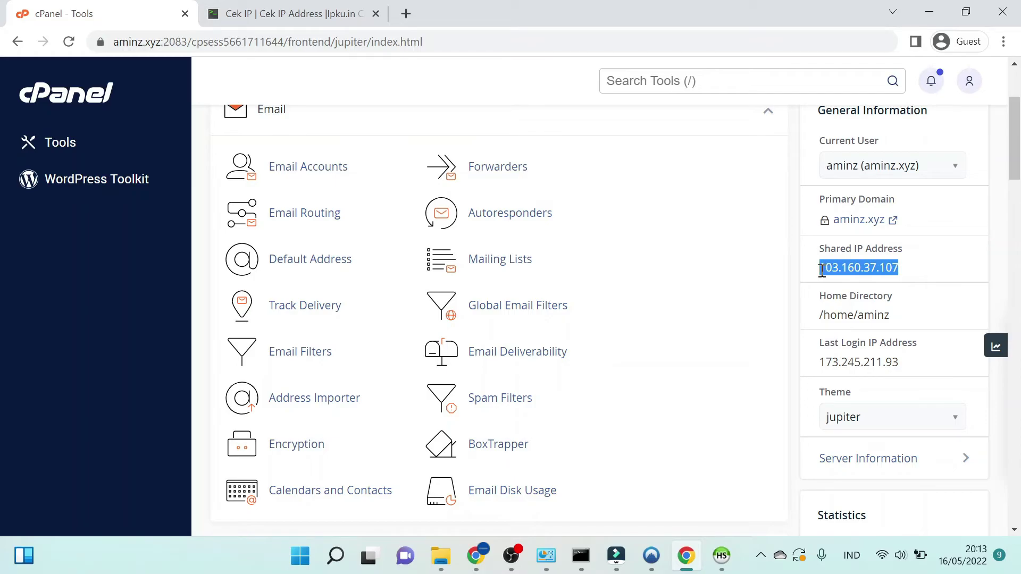
pyautogui.click(721, 556)
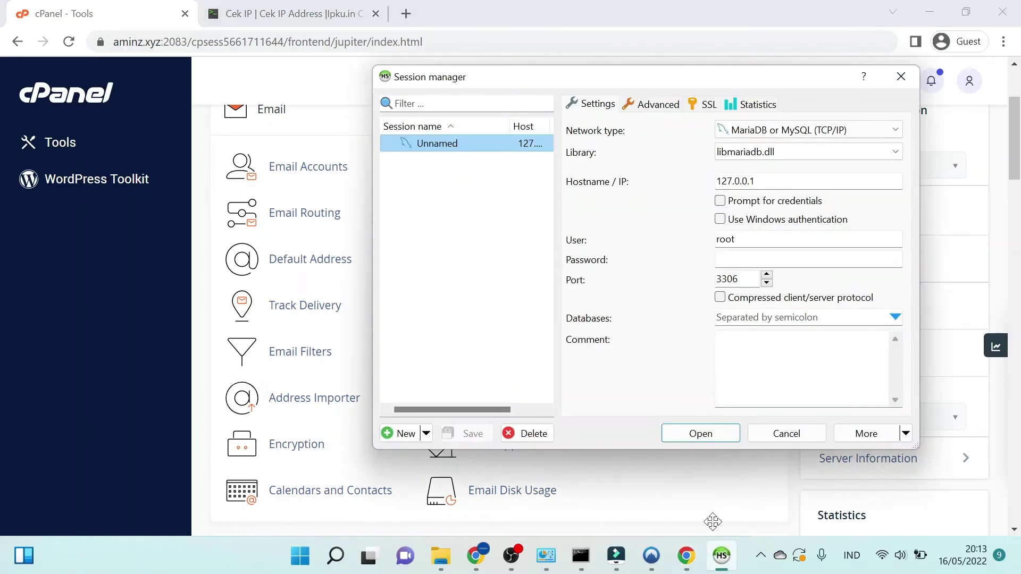
pyautogui.click(759, 183)
pyautogui.hotkey('ctrl', 'a')
pyautogui.hotkey('ctrl', 'v')
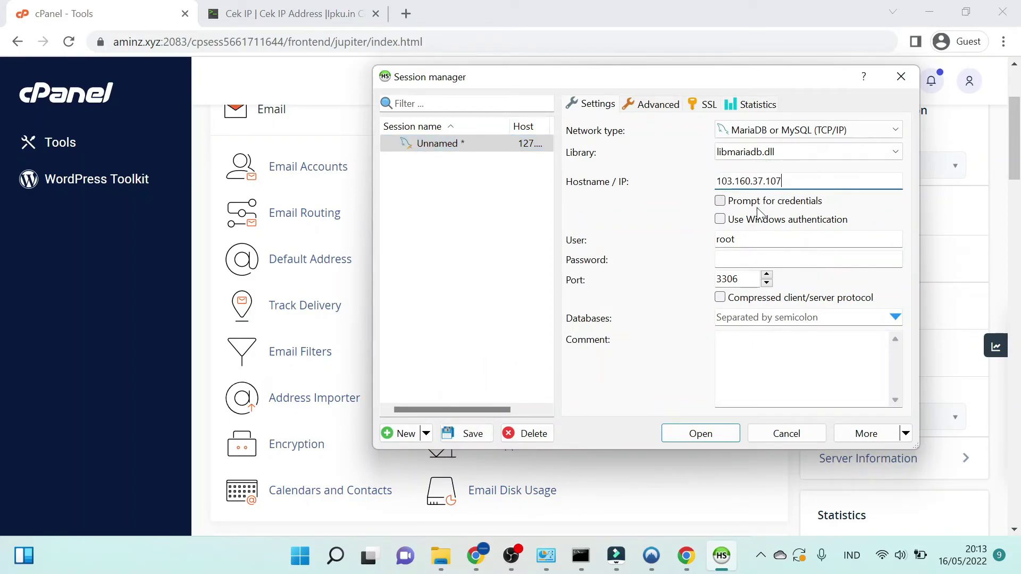
# Replace the session's user root with the prefixed jet database user and enter that user's password.
pyautogui.moveTo(744, 239); pyautogui.dragTo(717, 237)
pyautogui.press('BackSpace')
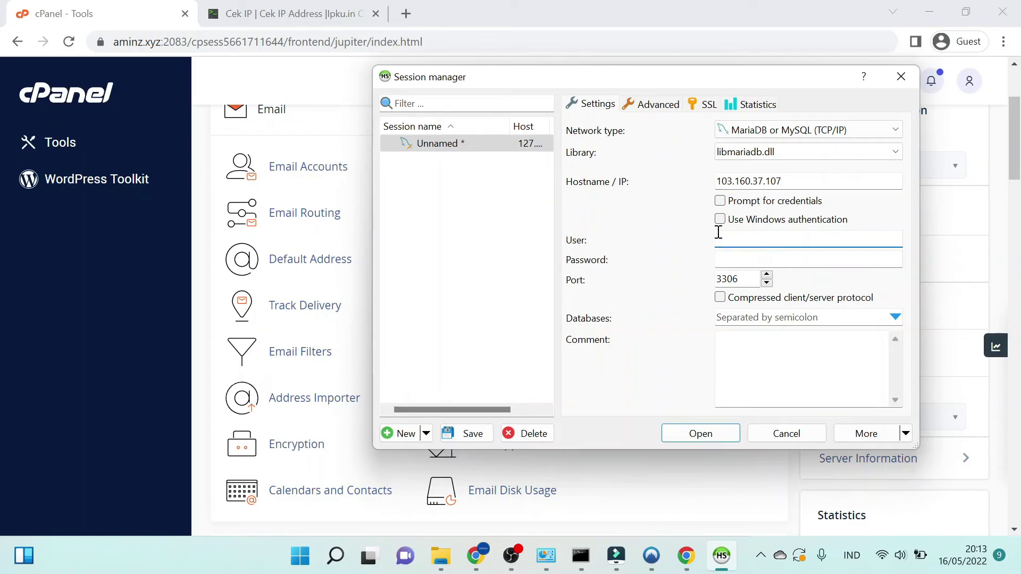
pyautogui.write('aminz_jet')
pyautogui.click(749, 259)
pyautogui.write('••••')
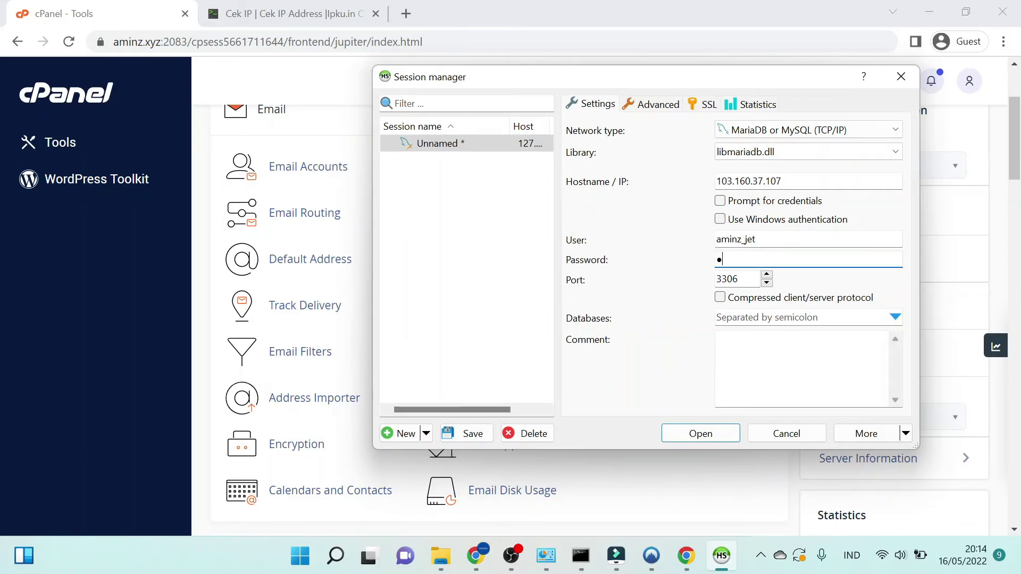
pyautogui.write('•••••••')
# Connect to the server with the session, saving its modified settings, and open the information_schema database.
pyautogui.click(691, 434)
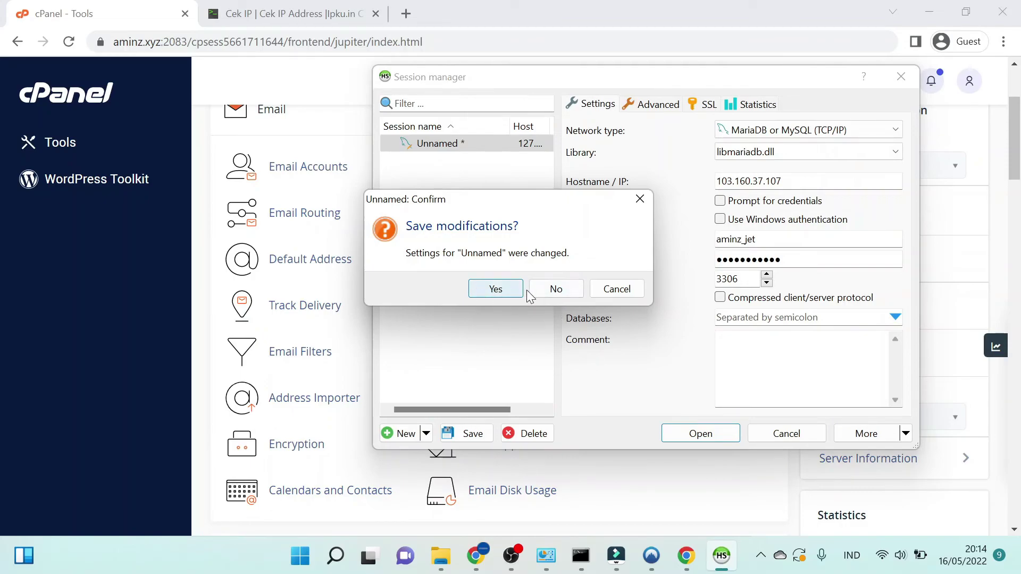
pyautogui.click(479, 288)
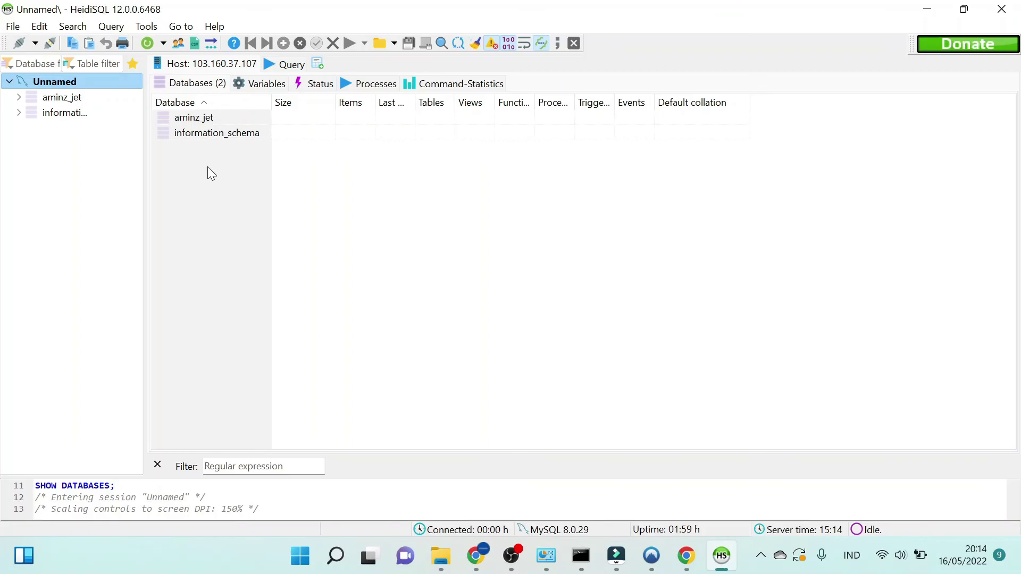
pyautogui.click(65, 112)
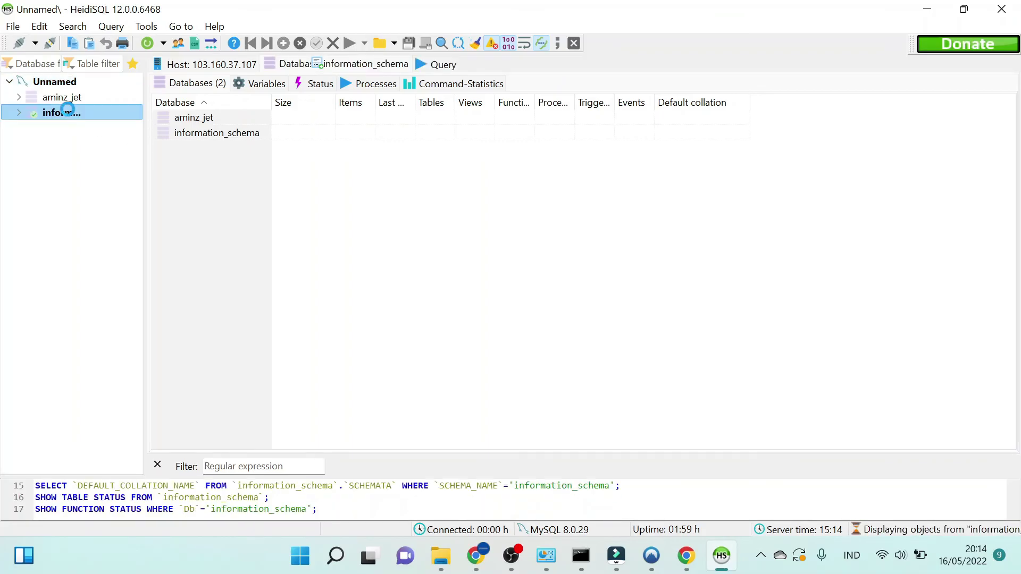